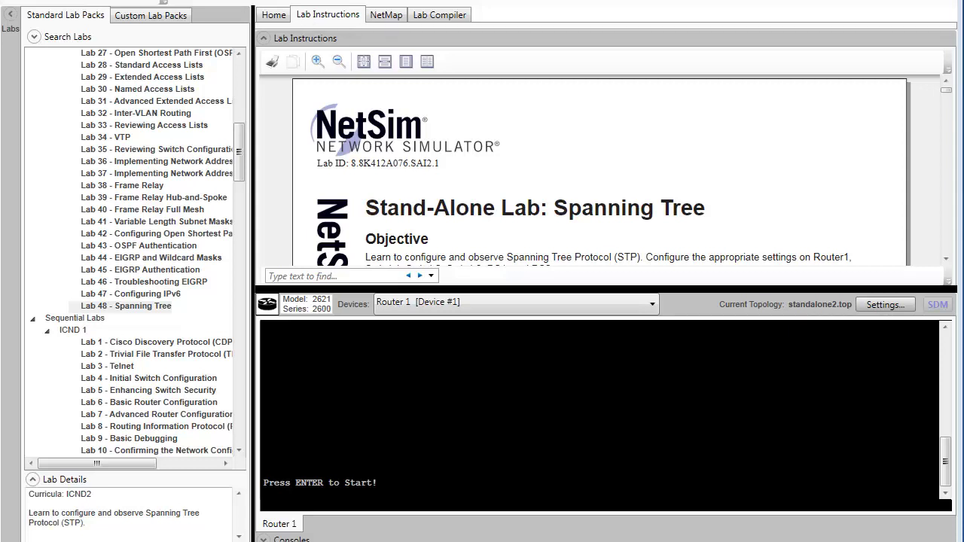
# - Open the Lab 48 Spanning Tree instructions in an external viewer
pyautogui.rightClick(343, 22)
pyautogui.click(228, 111)
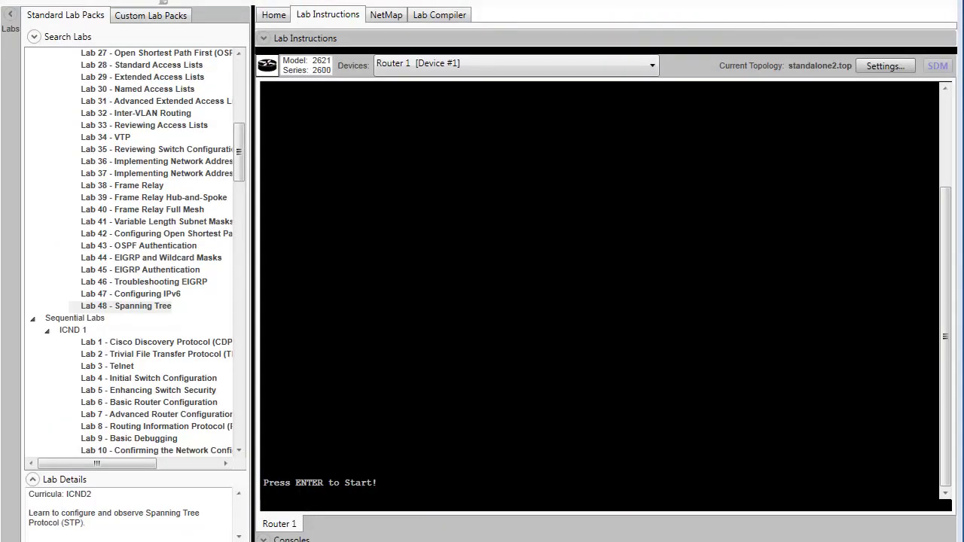
# - On the NetMap, move Switch3 up and left so Router1, all three switches and both PCs show
pyautogui.click(391, 15)
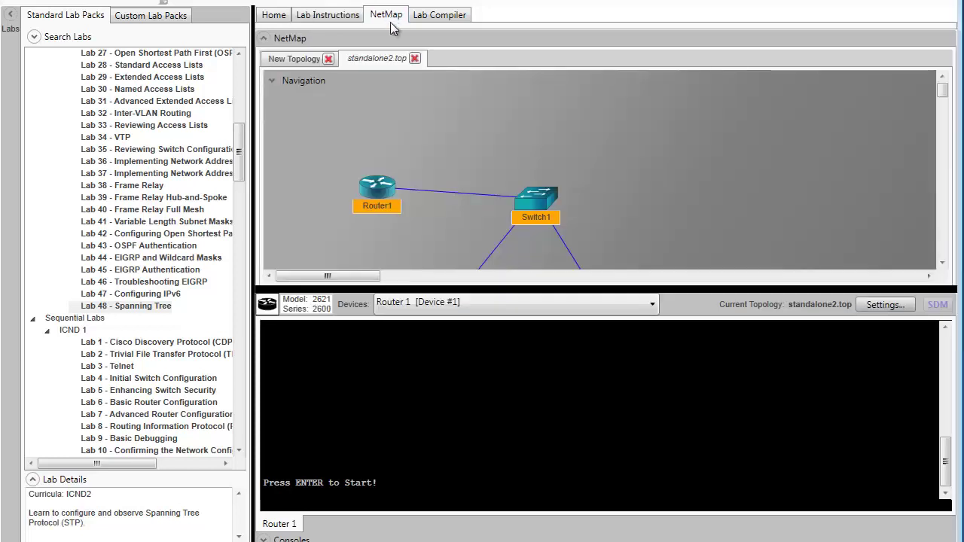
pyautogui.scroll(-3, 419, 129)
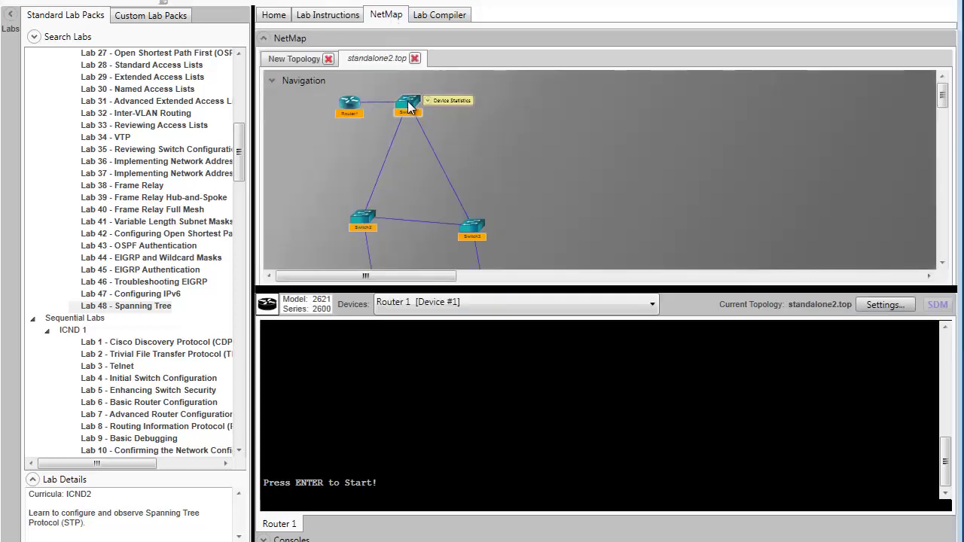
pyautogui.moveTo(475, 226)
pyautogui.moveTo(476, 226); pyautogui.dragTo(445, 140)
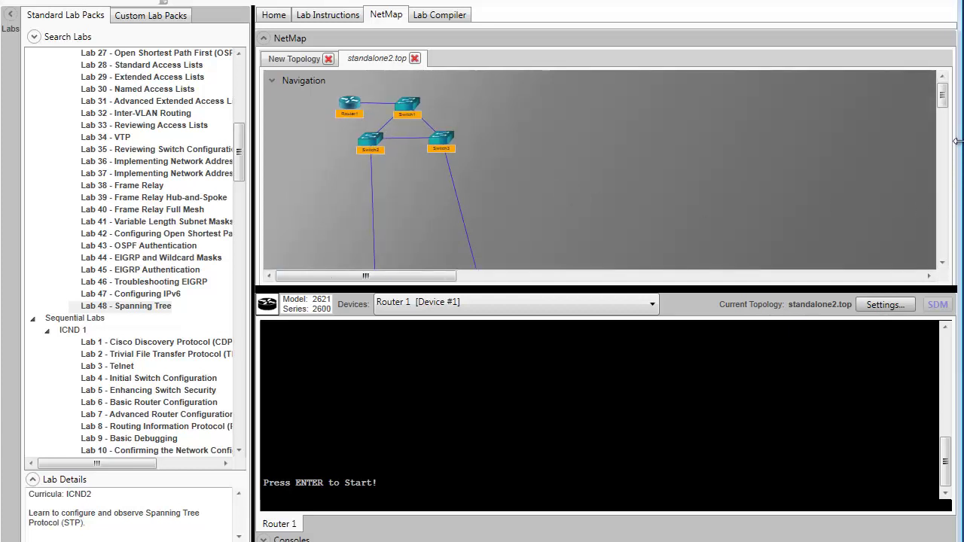
pyautogui.scroll(3, 402, 233)
pyautogui.moveTo(396, 231)
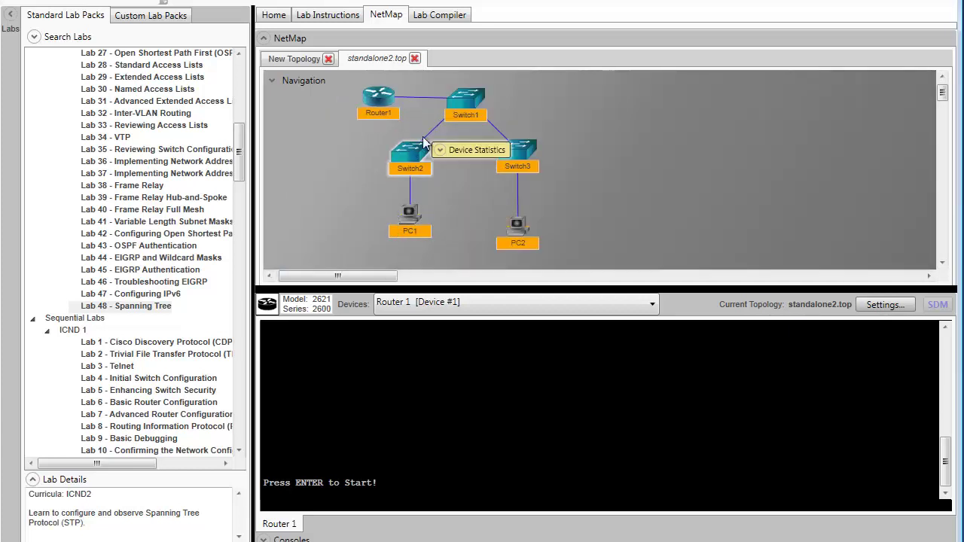
pyautogui.moveTo(385, 96)
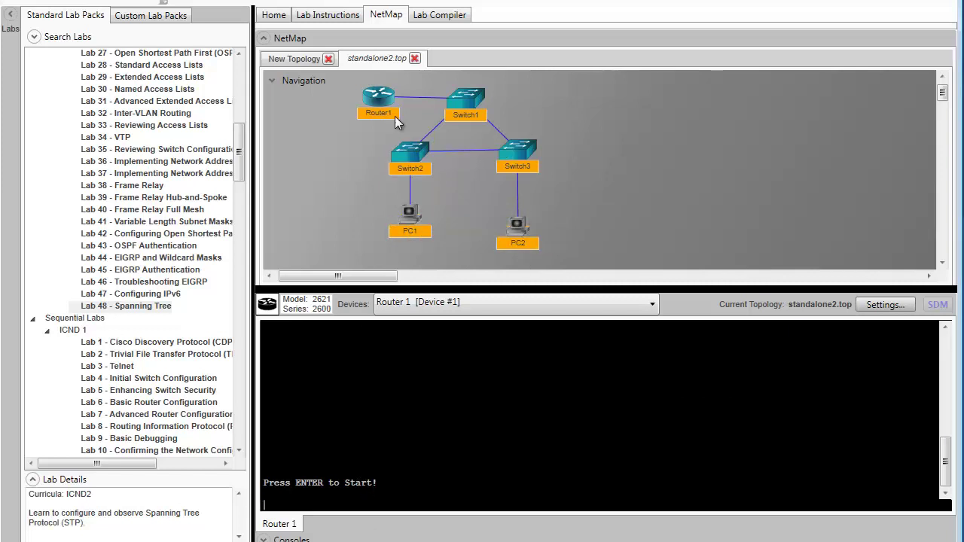
# - From the PC 1 console, ping 192.168.100.102 and get 5 of 5 replies
pyautogui.click(399, 304)
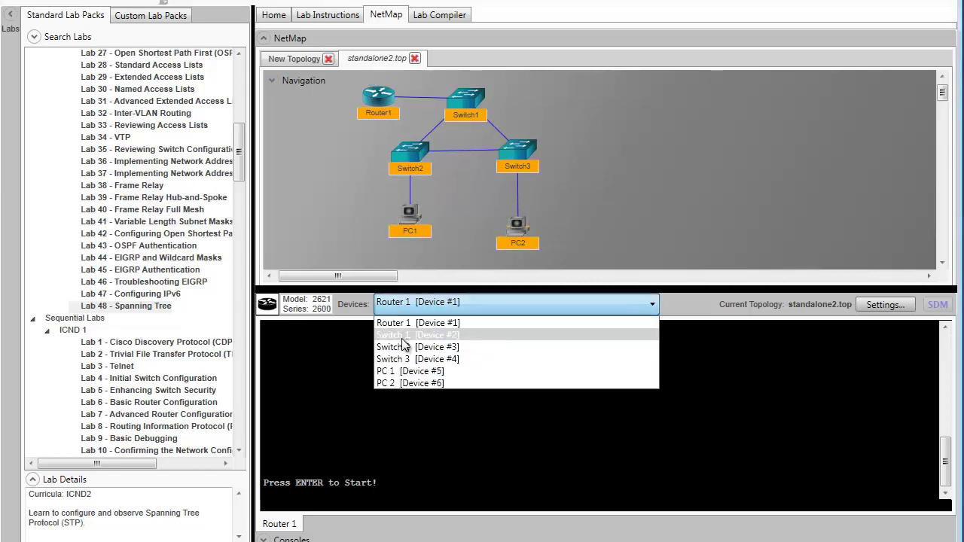
pyautogui.click(402, 370)
pyautogui.press('Return')
pyautogui.press('Return')
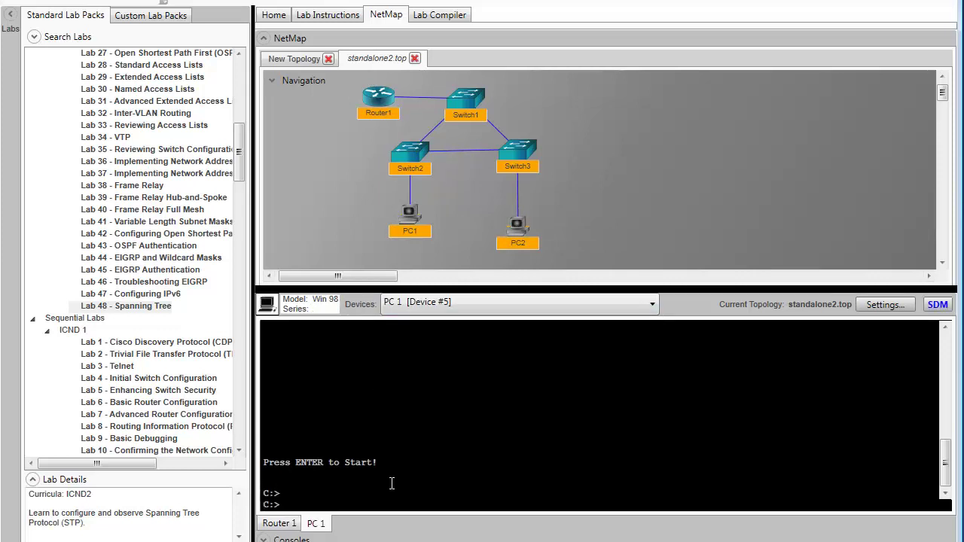
pyautogui.write('ping 192.168.100.102')
pyautogui.press('Return')
pyautogui.moveTo(412, 223)
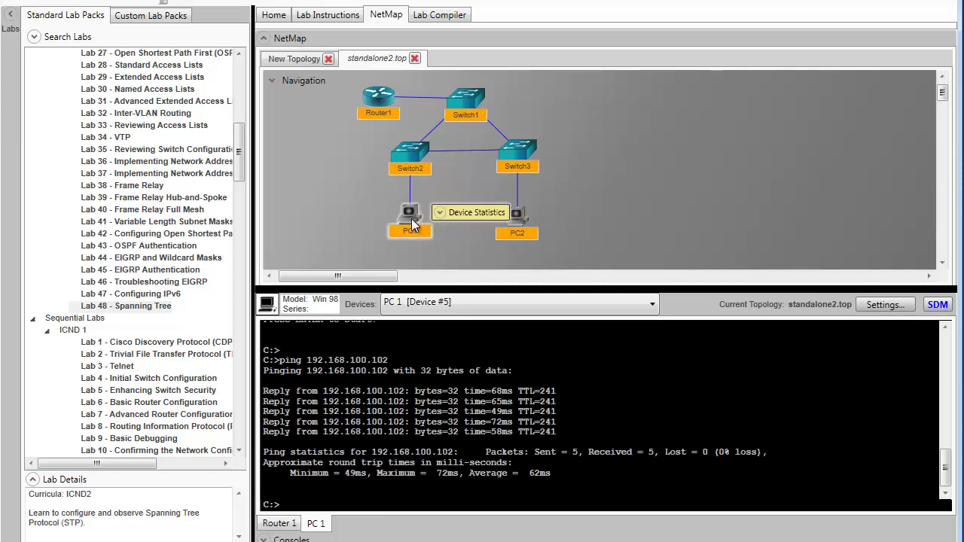
pyautogui.moveTo(509, 213)
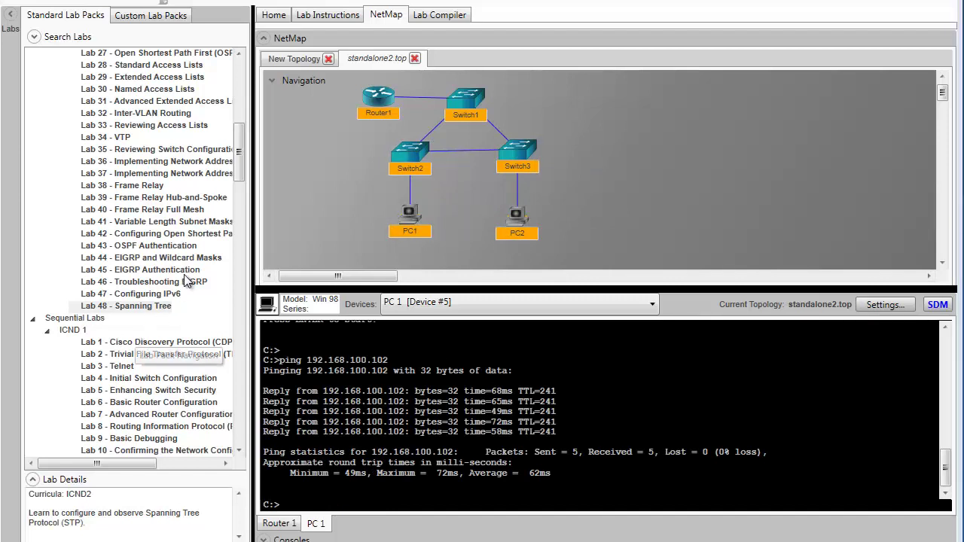
# - In the Switch 1 console, enter global configuration and set the hostname to Switch1
pyautogui.click(430, 302)
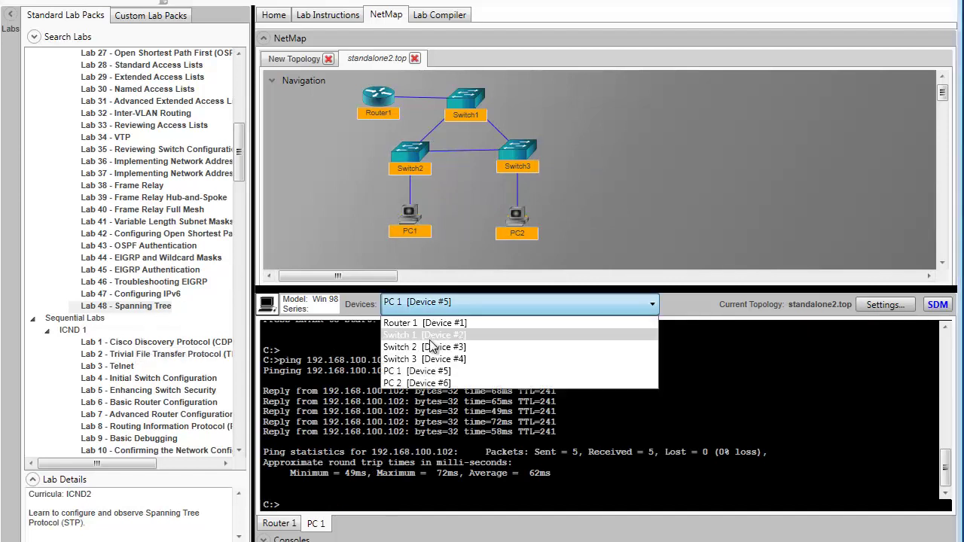
pyautogui.click(430, 337)
pyautogui.click(411, 492)
pyautogui.press('Return')
pyautogui.write('en')
pyautogui.press('Return')
pyautogui.write('ch#c')
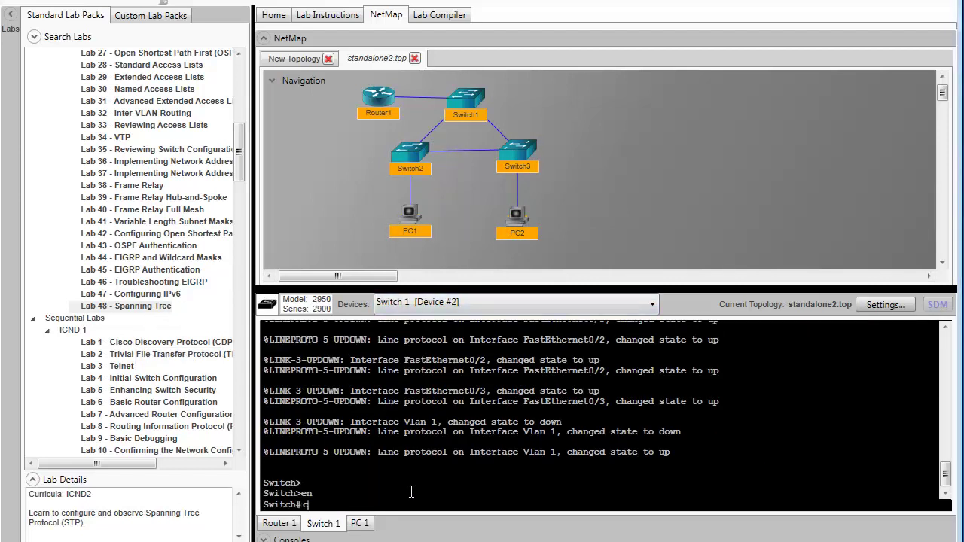
pyautogui.write('onf t')
pyautogui.press('Return')
pyautogui.write('hostname Switch1')
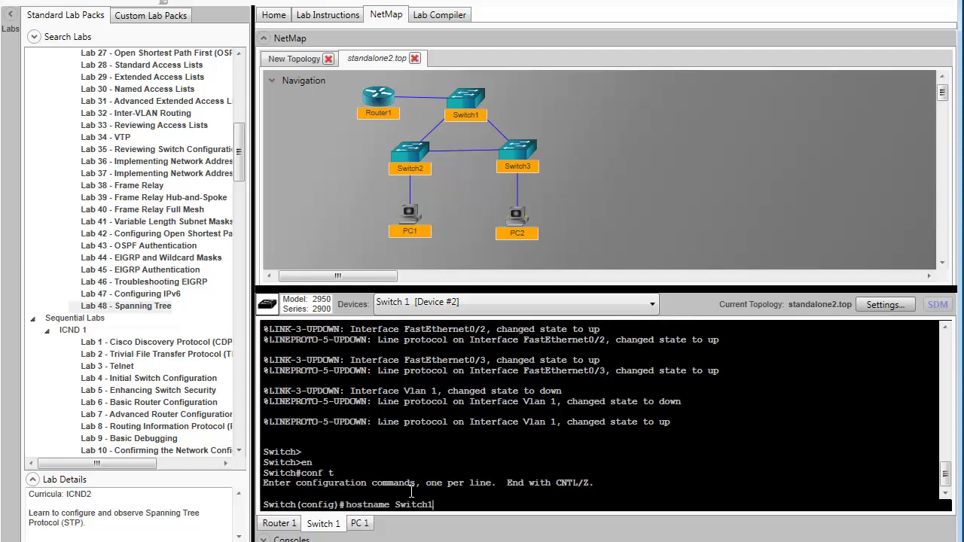
# - Make ports Fa0/1–0/3 dot1q trunk ports
pyautogui.press('Return')
pyautogui.write('inte range fast 0/1-3')
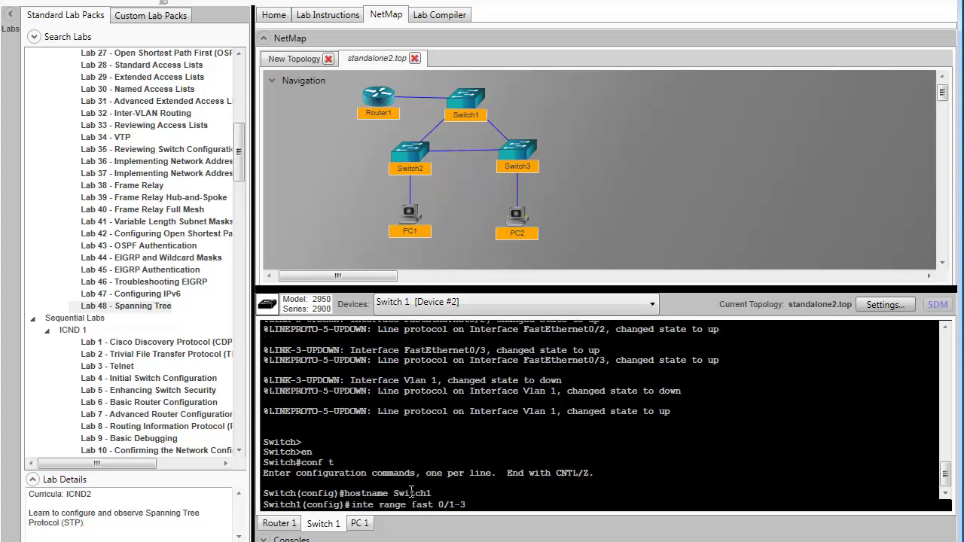
pyautogui.press('Return')
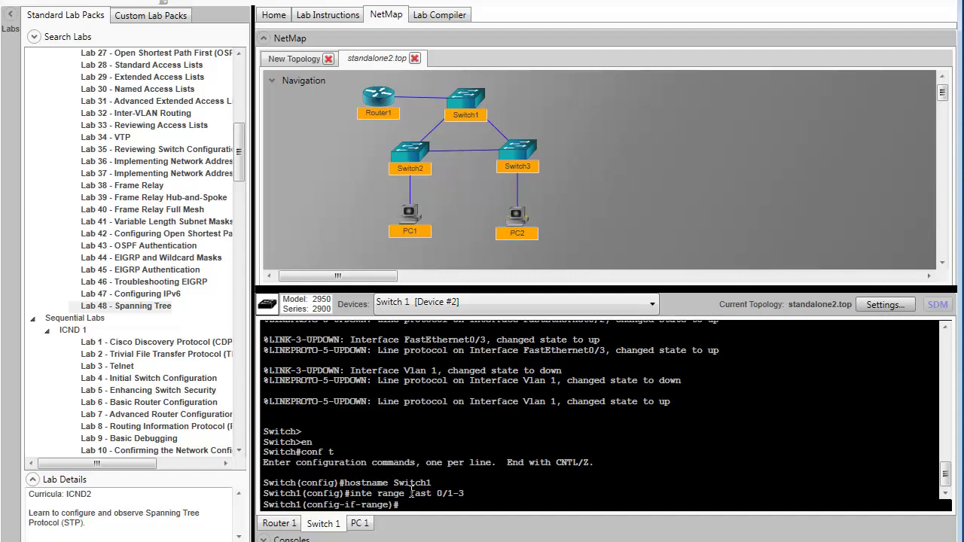
pyautogui.write('switch trunk encap dot1q')
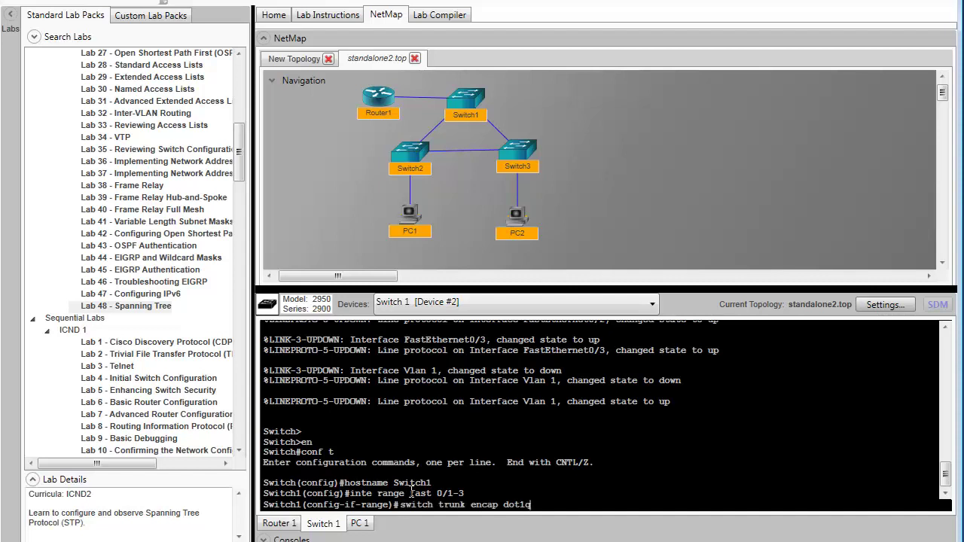
pyautogui.press('Return')
pyautogui.write('switch mode trunk')
pyautogui.press('Return')
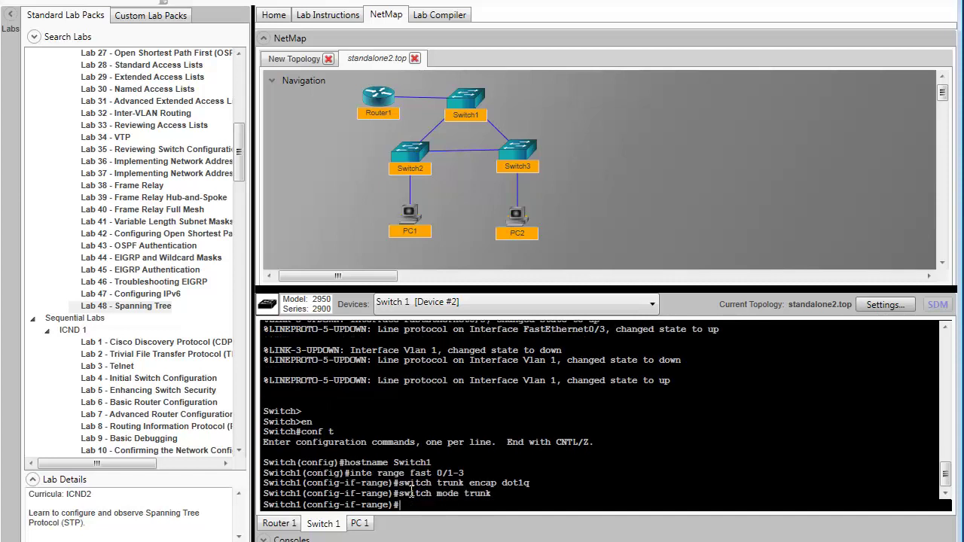
pyautogui.write('exi')
pyautogui.press('Return')
# - Create VLAN 3 and return to the Switch1# prompt
pyautogui.write('vlan 3')
pyautogui.press('Return')
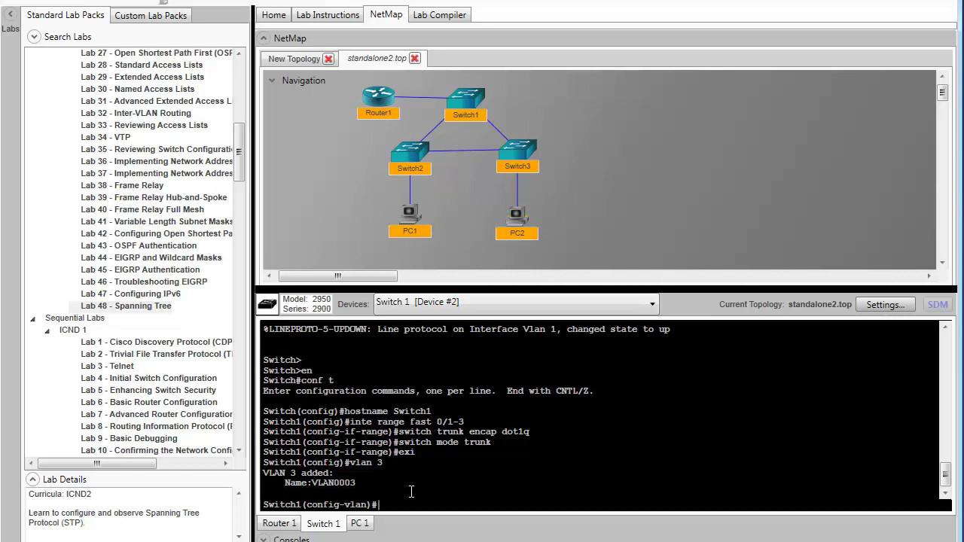
pyautogui.write('end')
pyautogui.press('Return')
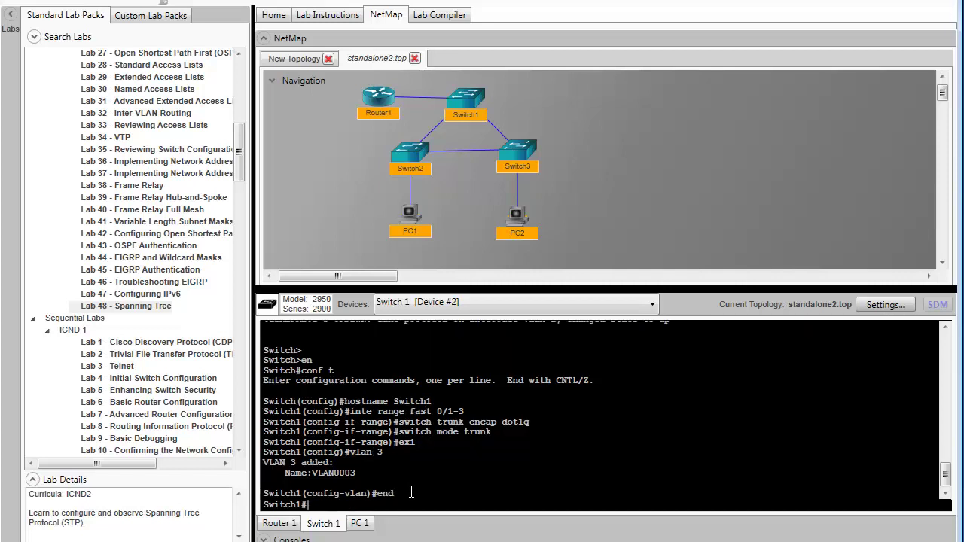
# - In the Switch 2 console, set the hostname to Switch2 and create VLAN 3
pyautogui.click(432, 309)
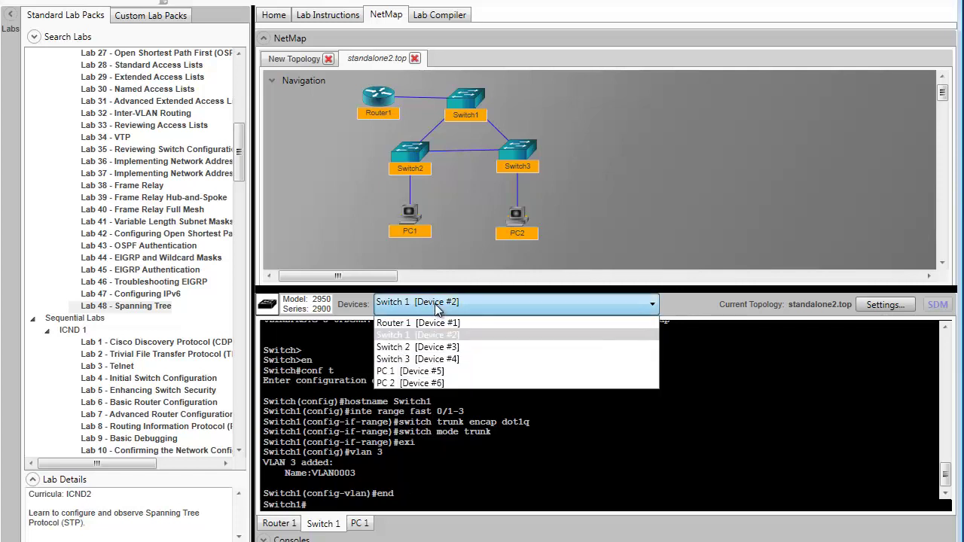
pyautogui.click(433, 341)
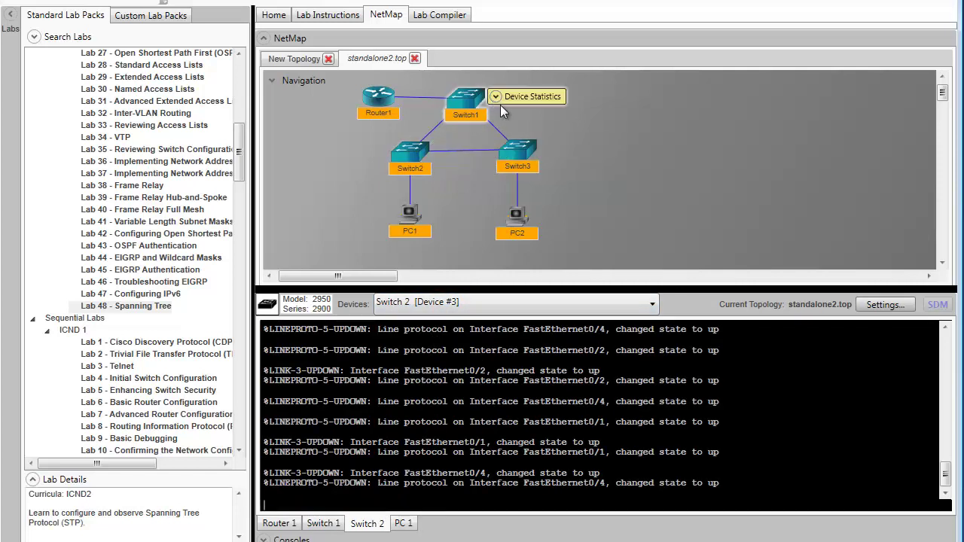
pyautogui.press('Return')
pyautogui.write('en')
pyautogui.press('Return')
pyautogui.write('conf t')
pyautogui.press('Return')
pyautogui.write('hostname Switch2')
pyautogui.press('Return')
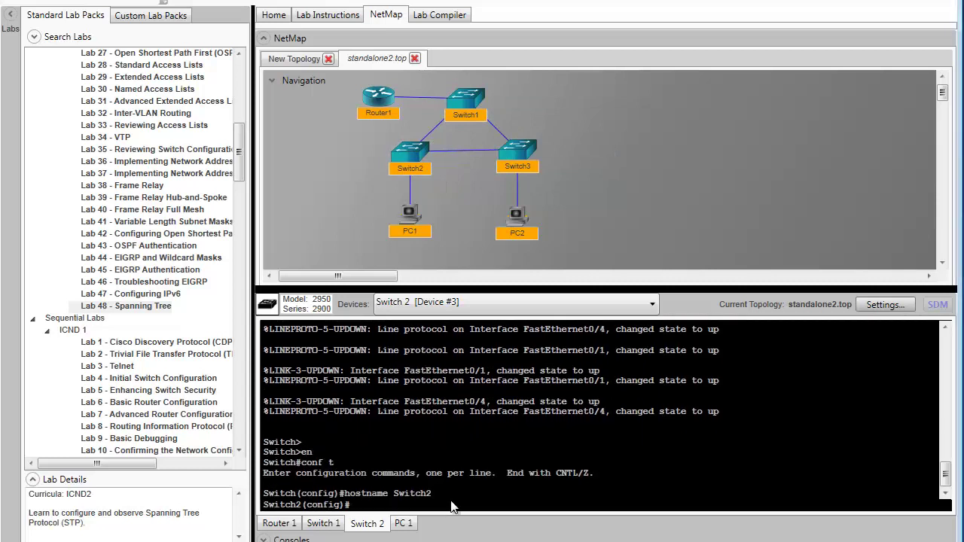
pyautogui.write('vlan 3')
pyautogui.press('Return')
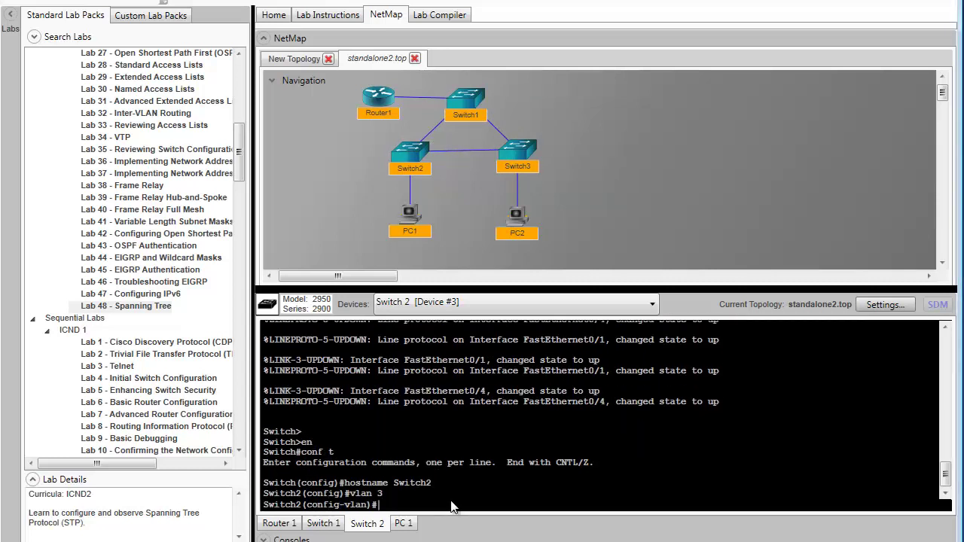
pyautogui.write('exi')
# - Make Fa0/4 an access port assigned to VLAN 3
pyautogui.press('Return')
pyautogui.write('int fast 0/4')
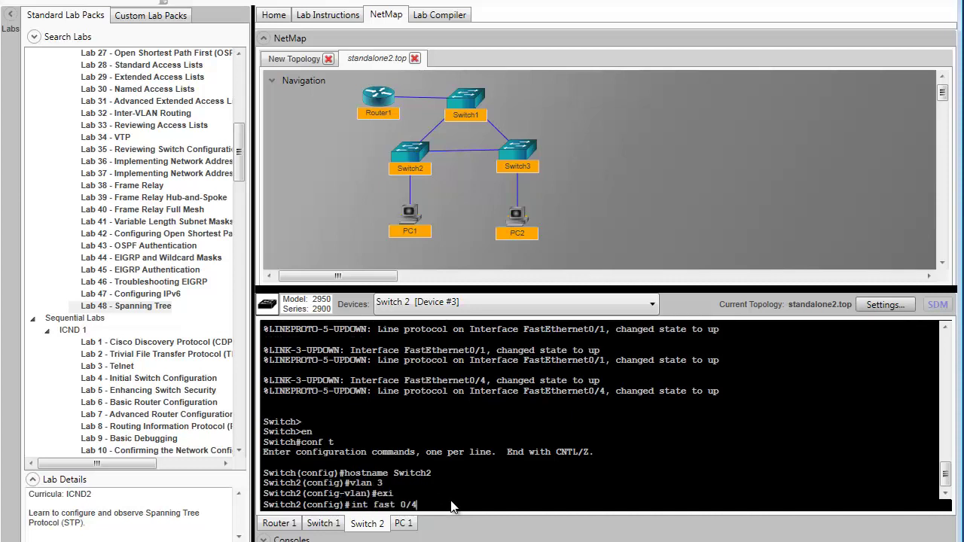
pyautogui.press('Return')
pyautogui.write('switch mode access')
pyautogui.press('Return')
pyautogui.write('switch access vlan 3')
pyautogui.press('Return')
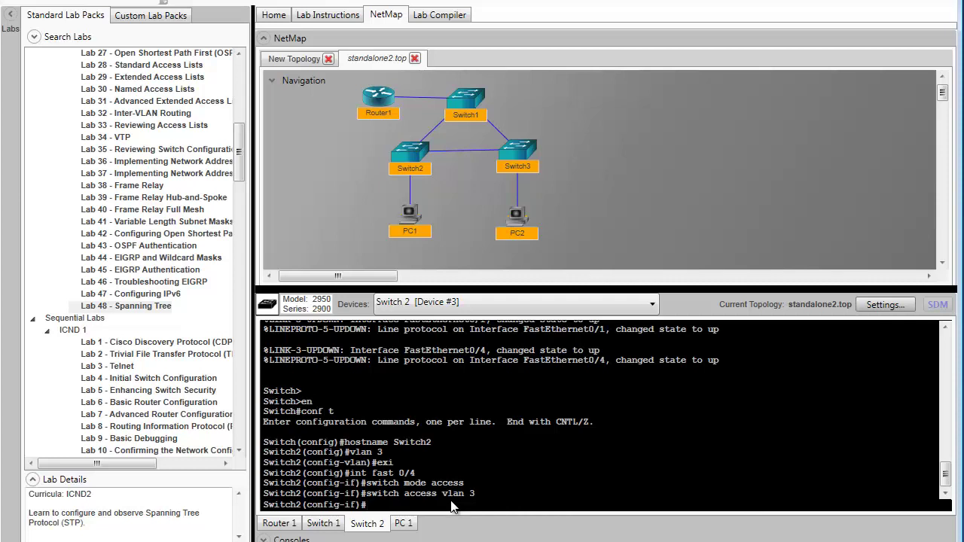
pyautogui.moveTo(411, 164)
pyautogui.doubleClick(472, 494)
pyautogui.moveTo(410, 214)
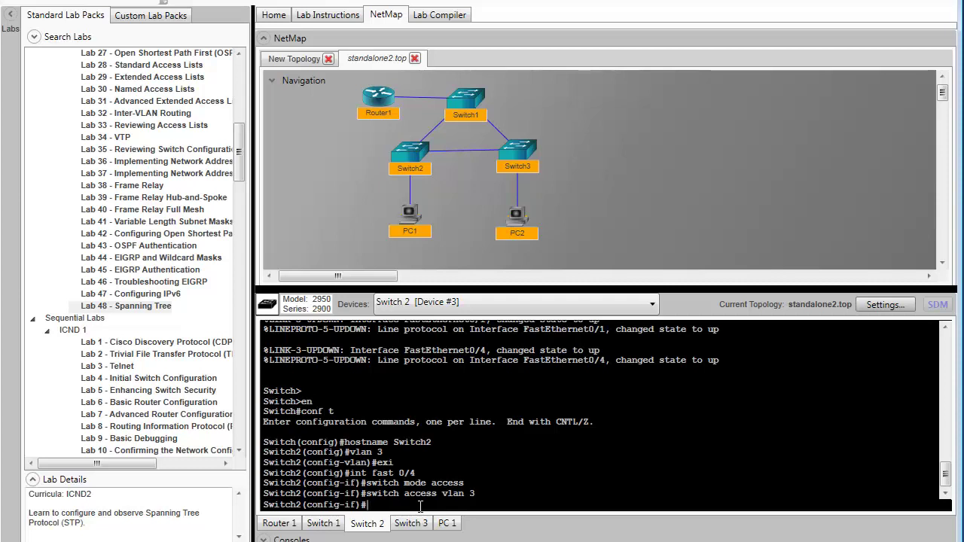
# - Make ports Fa0/1–0/2 dot1q trunks and return to the Switch2# prompt
pyautogui.write('int range fast 0/1-')
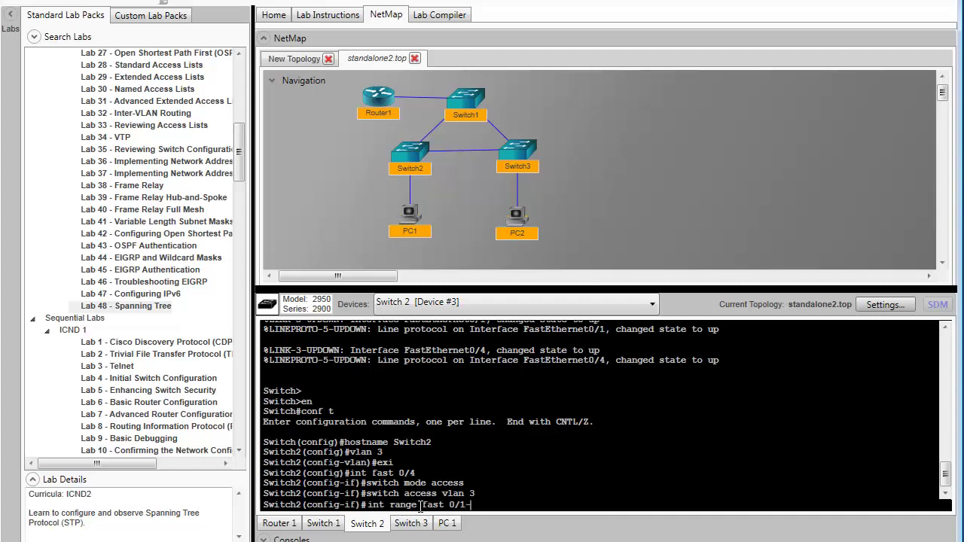
pyautogui.write('2')
pyautogui.press('Return')
pyautogui.write('switch trunk encap dot')
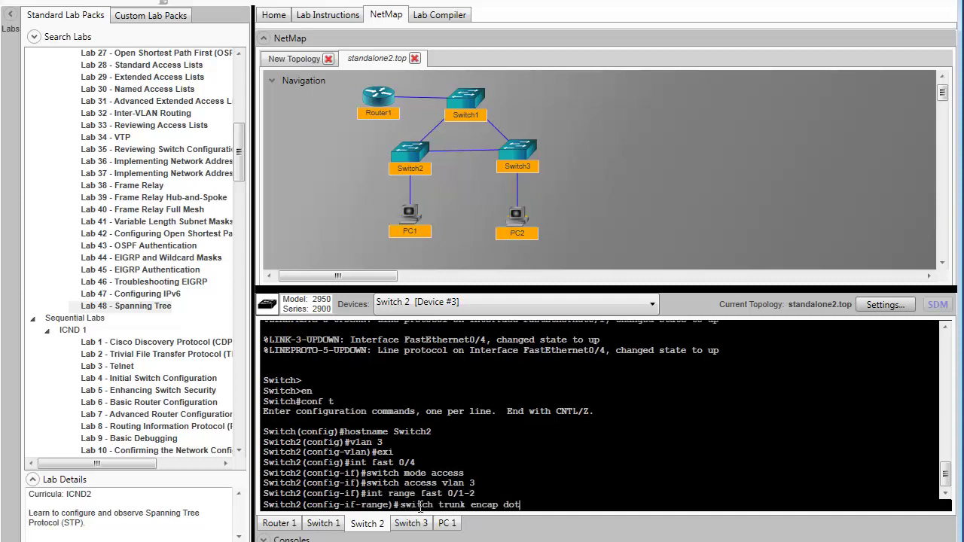
pyautogui.press('Return')
pyautogui.write('switch mode trunk')
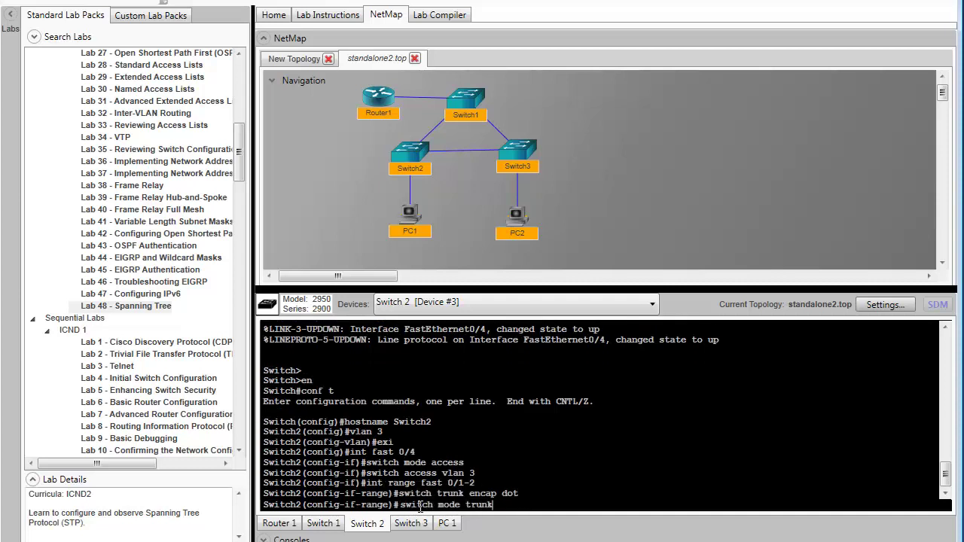
pyautogui.press('Return')
pyautogui.write('en')
pyautogui.press('Return')
pyautogui.write('end')
pyautogui.press('Return')
# - Rename Switch 3 to Switch3 and make Fa0/4 an access port in VLAN 3
pyautogui.click(422, 521)
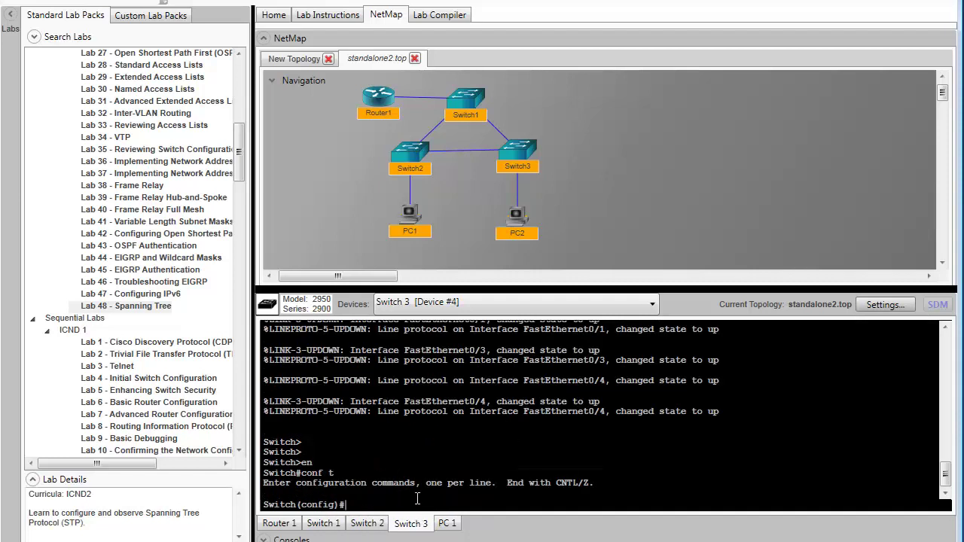
pyautogui.write('hostname Switch3')
pyautogui.press('Return')
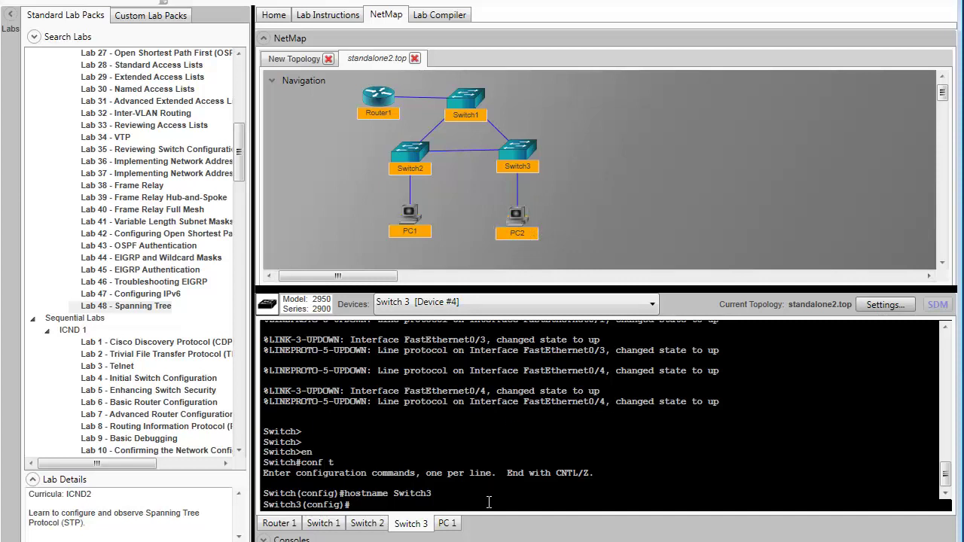
pyautogui.write('int fast 0/4')
pyautogui.press('Return')
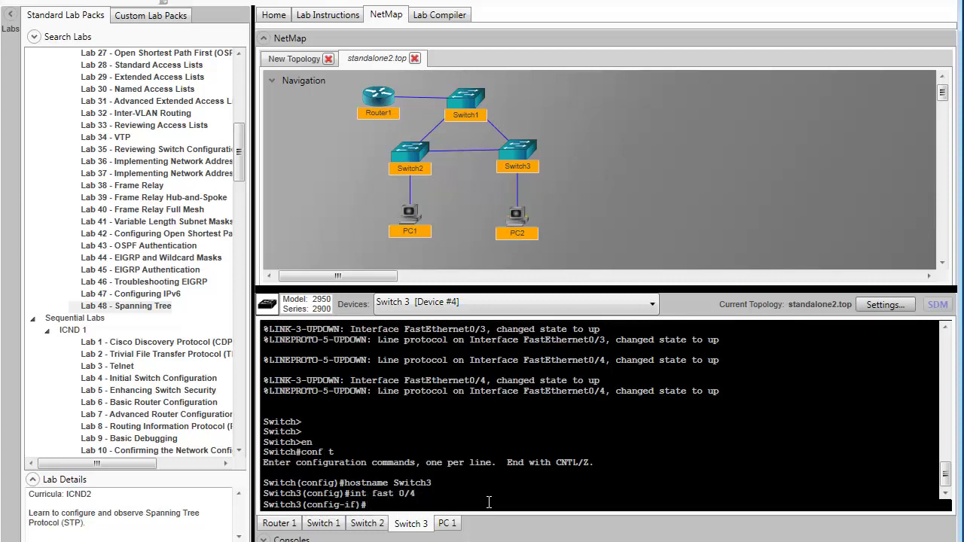
pyautogui.write('switch mode access')
pyautogui.press('Return')
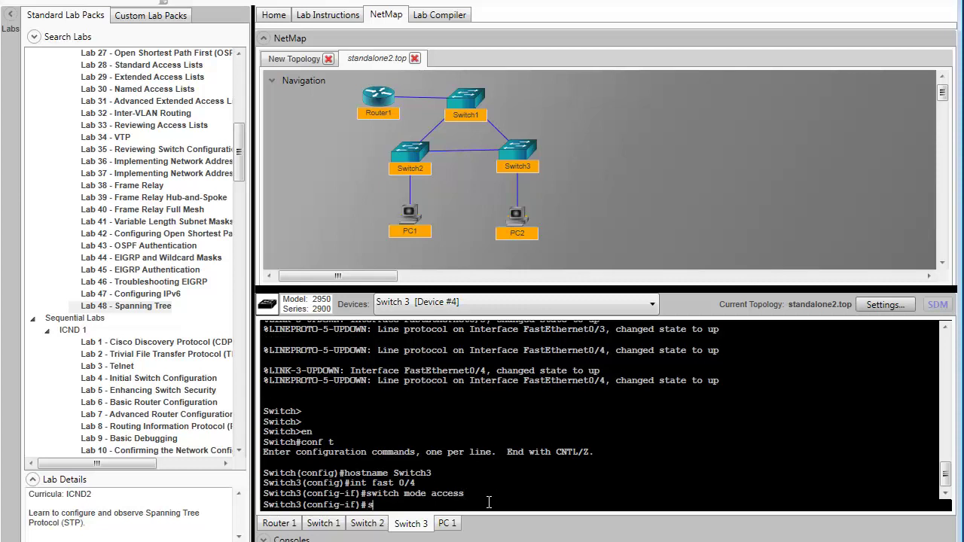
pyautogui.write('switch acc vlan ')
pyautogui.write('3')
pyautogui.press('Return')
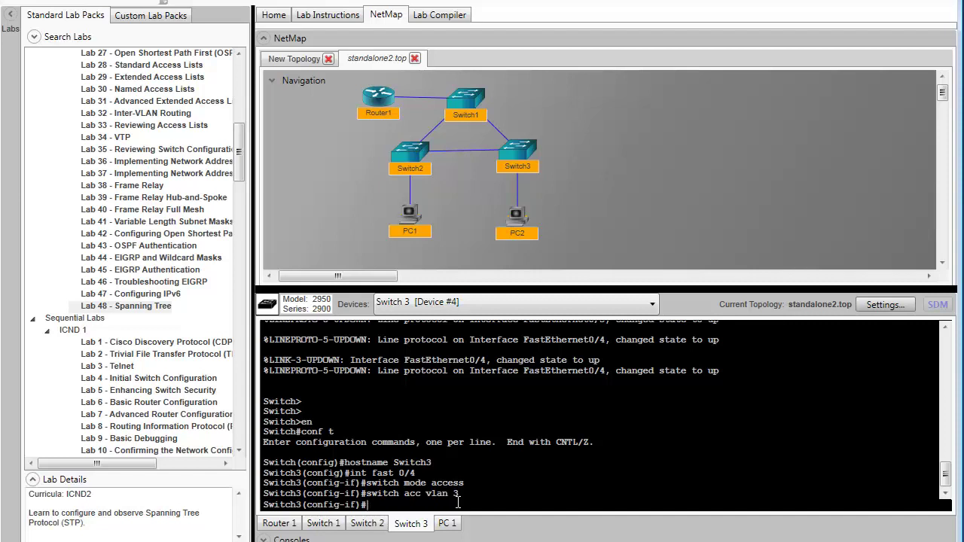
# - Make Fa0/1 a dot1q trunk port
pyautogui.write('int fast 0/1')
pyautogui.press('Return')
pyautogui.write('switch trunk encap dot1')
pyautogui.press('Return')
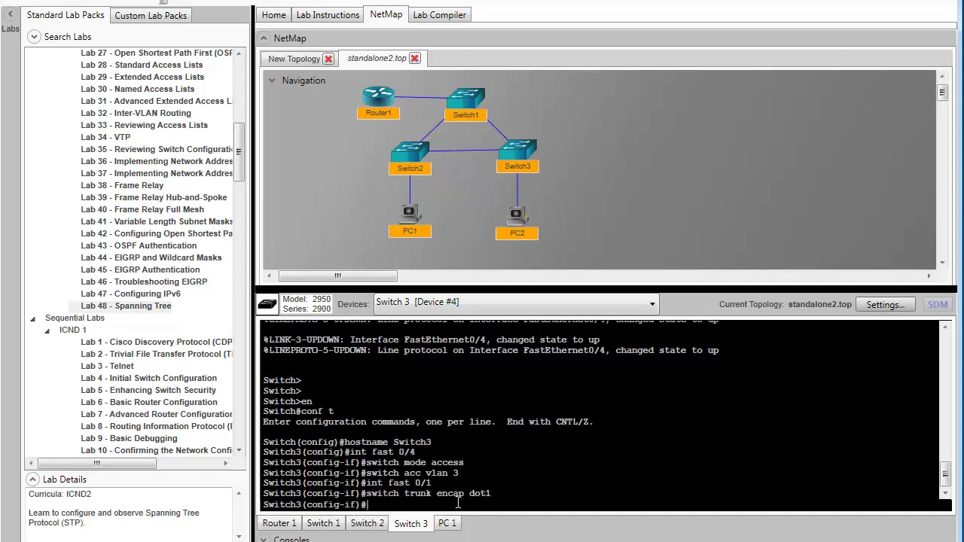
pyautogui.write('switch mode trunk')
pyautogui.press('Return')
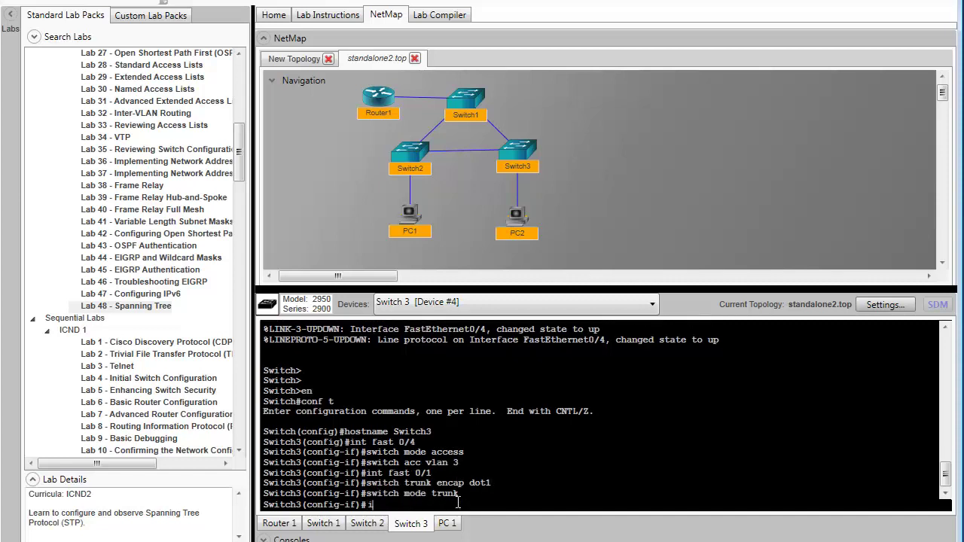
# - Make Fa0/3 a dot1q trunk port
pyautogui.write('nt fast 0/3')
pyautogui.press('Return')
pyautogui.press('Up')
pyautogui.press('Up')
pyautogui.press('Up')
pyautogui.press('BackSpace')
pyautogui.press('Return')
pyautogui.write('switch mode trunk')
pyautogui.press('Return')
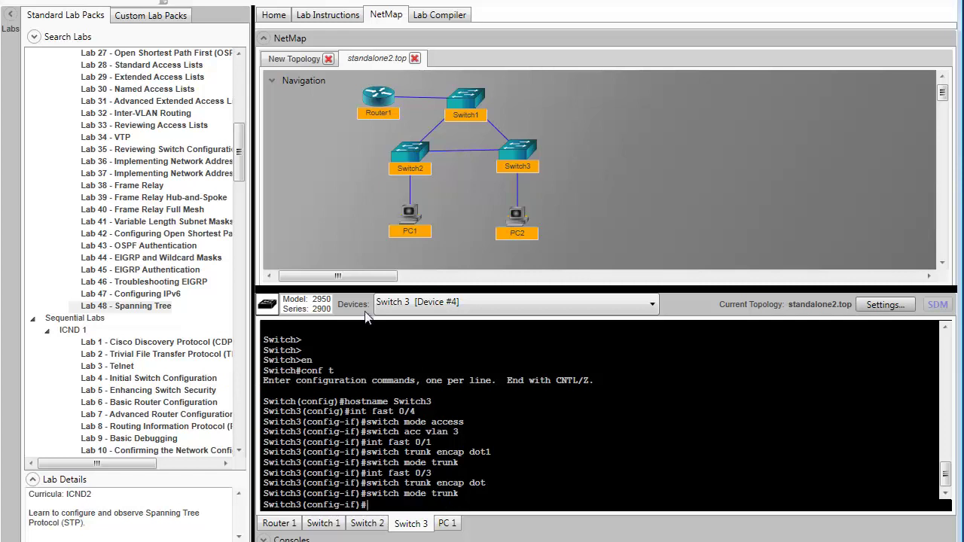
pyautogui.moveTo(519, 228)
pyautogui.moveTo(411, 229)
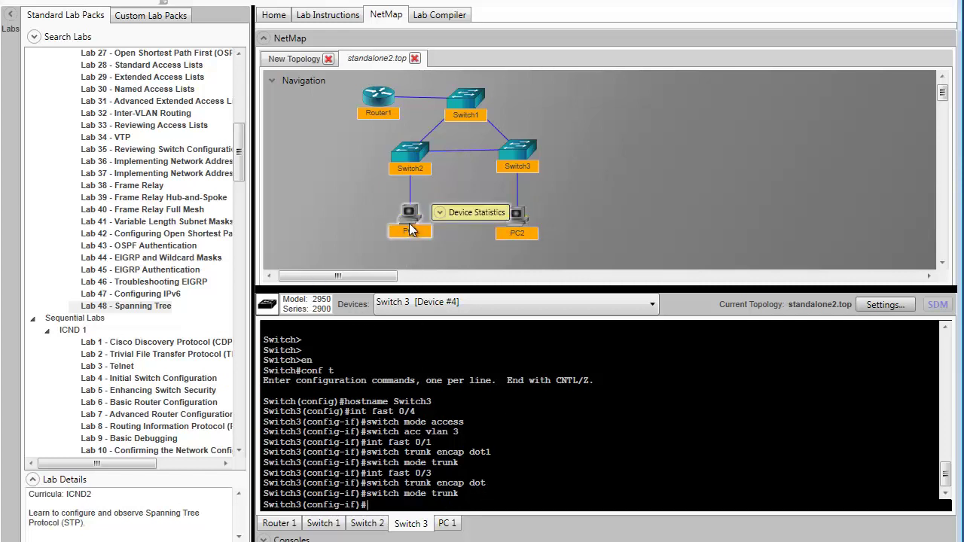
pyautogui.moveTo(404, 168)
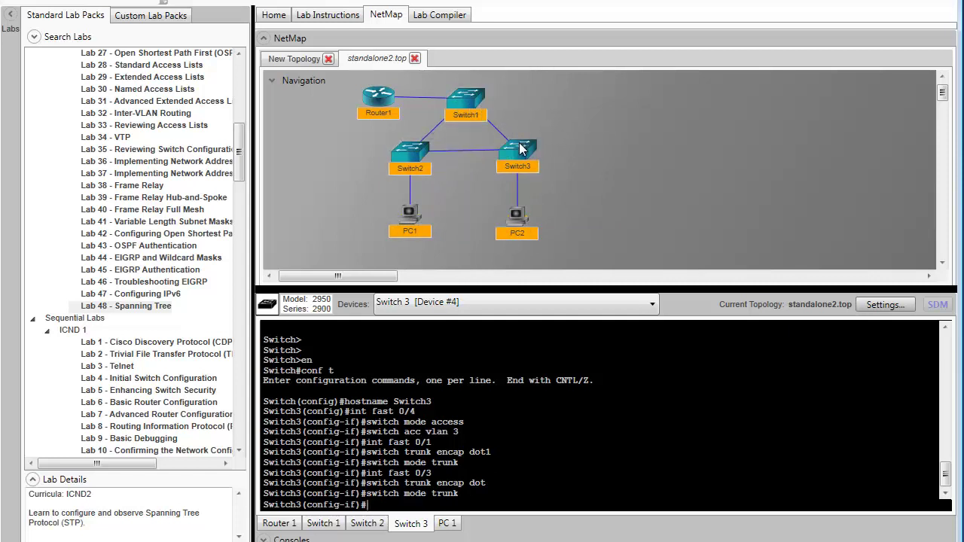
pyautogui.moveTo(467, 107)
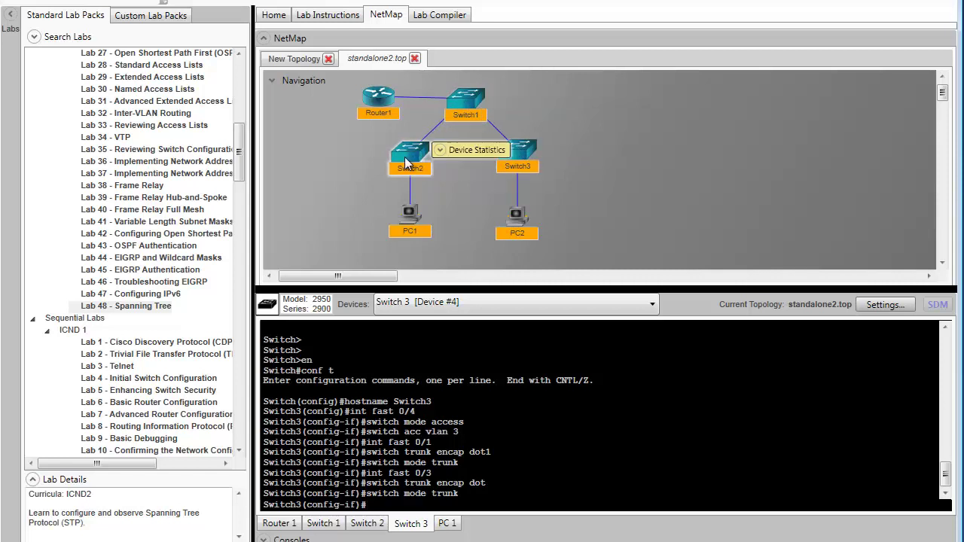
pyautogui.moveTo(518, 158)
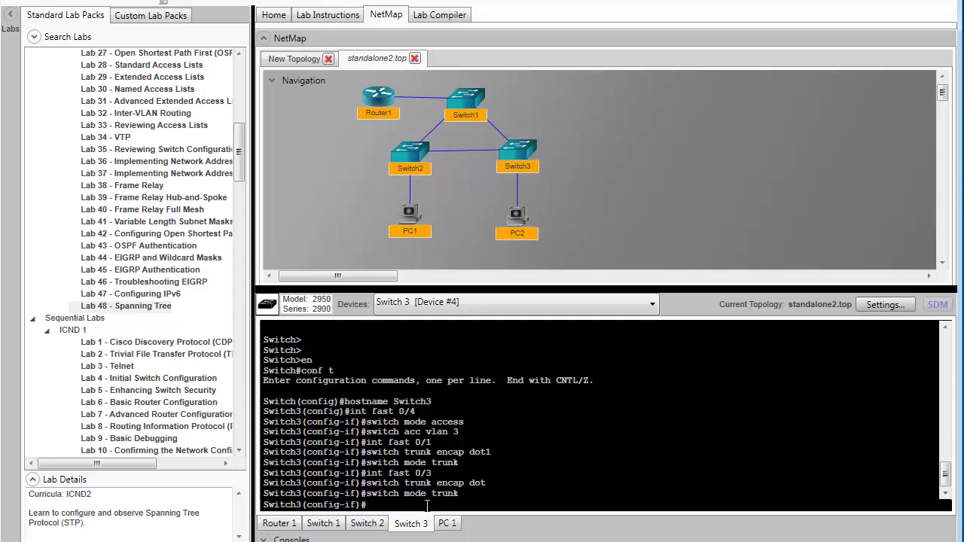
# - Rerun PC 1's ping to 192.168.100.102 (5/5 replies), then bring up the Router 1 console
pyautogui.hotkey('ctrl', 'Tab')
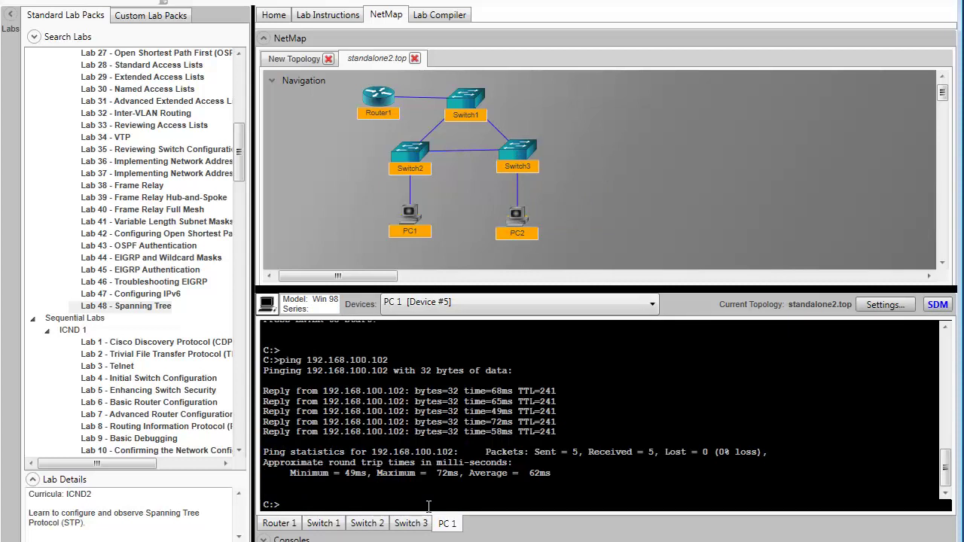
pyautogui.press('Up')
pyautogui.press('Up')
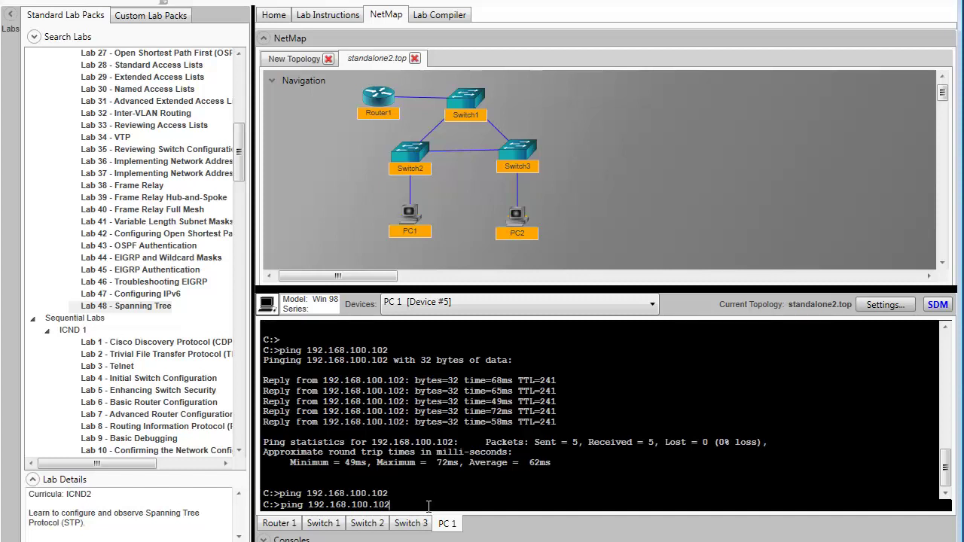
pyautogui.press('Return')
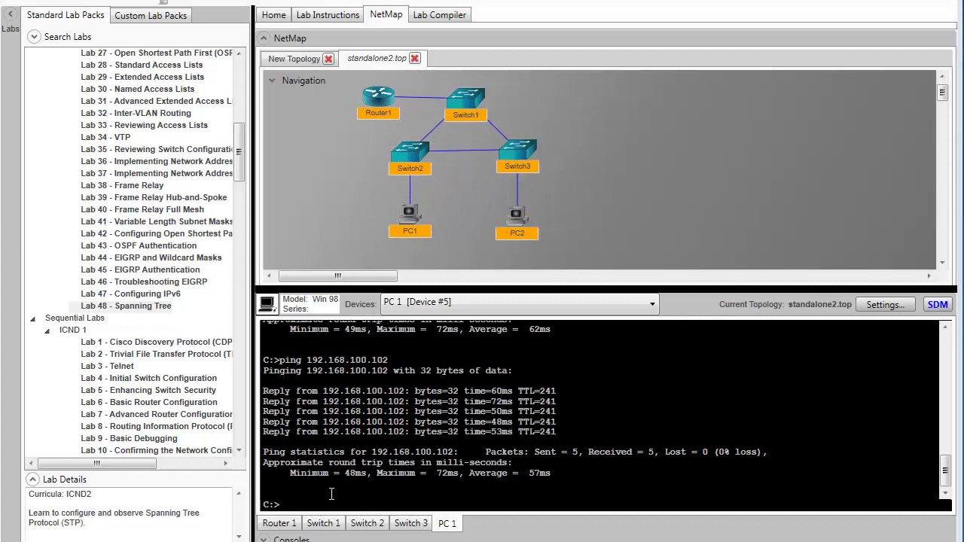
pyautogui.click(283, 523)
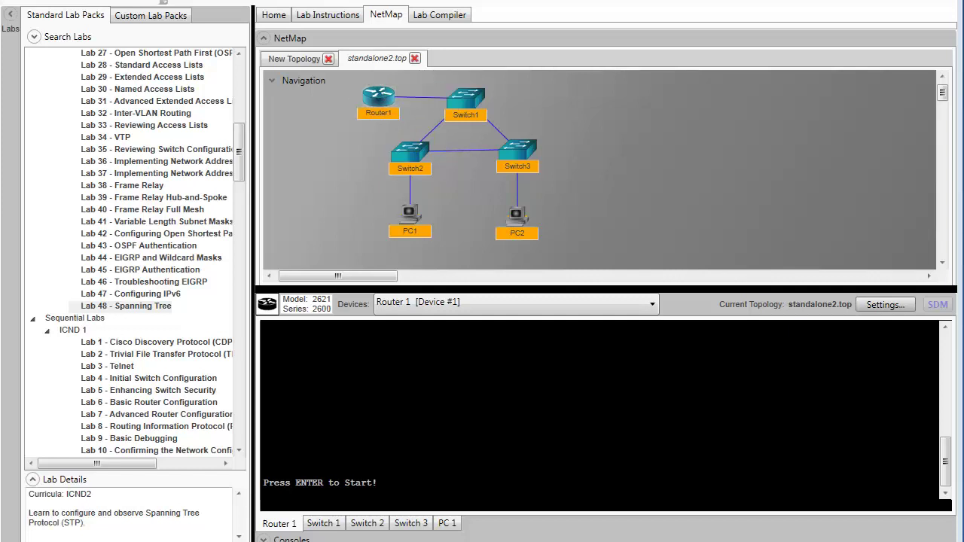
# - Start the router session, enter global configuration and set the hostname to Router1
pyautogui.moveTo(385, 95)
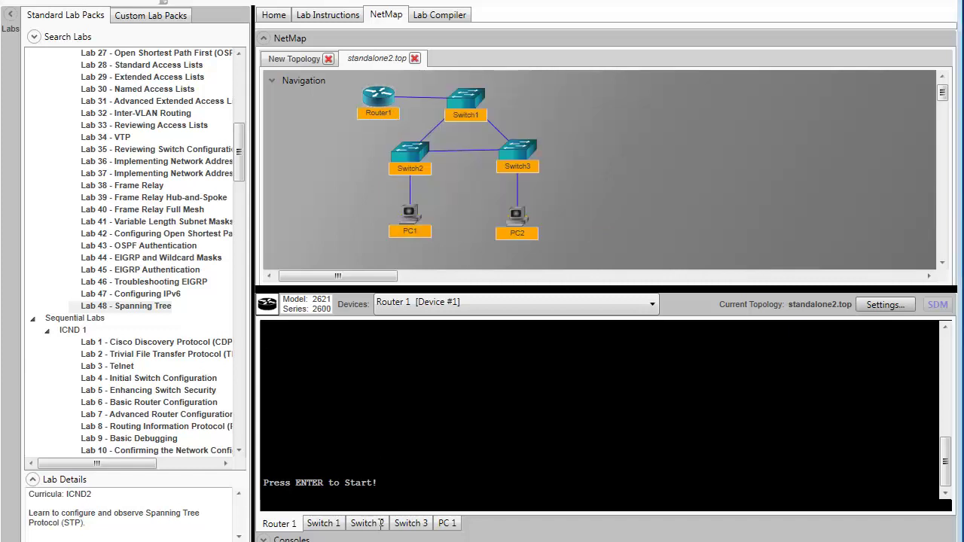
pyautogui.write('eb')
pyautogui.press('Return')
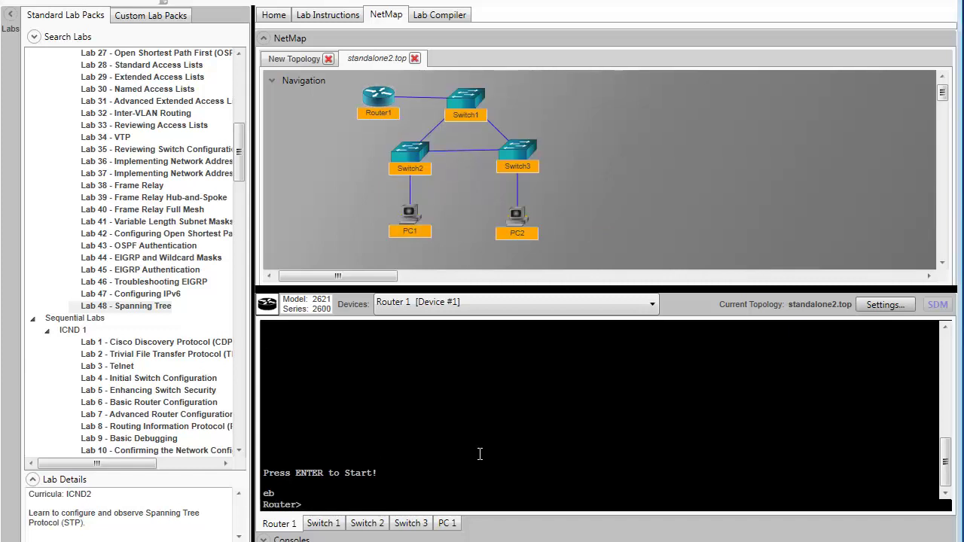
pyautogui.write('en')
pyautogui.press('Return')
pyautogui.write('conf t')
pyautogui.press('Return')
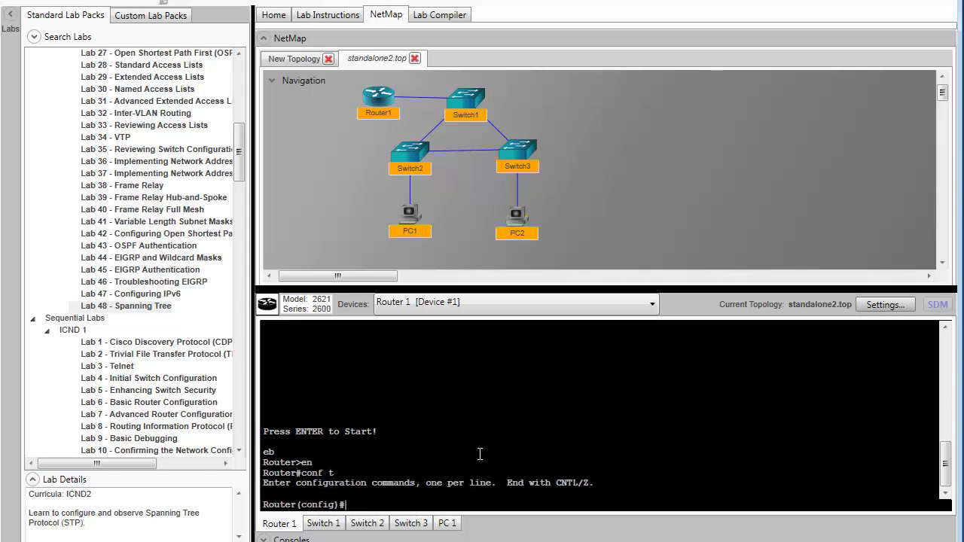
pyautogui.write('hostname Router1')
pyautogui.press('Return')
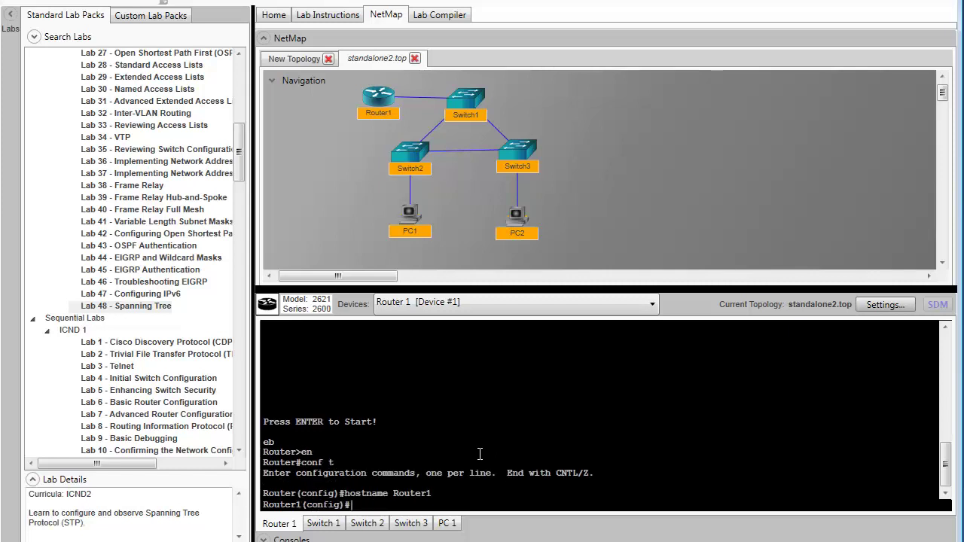
# - Give Fa0/0 address 192.168.100.1 255.255.255.0 with dot1q encapsulation for VLAN 3
pyautogui.write('int fast 0/0')
pyautogui.press('Return')
pyautogui.write('ip add 192.168.100.1 255.255.255.0')
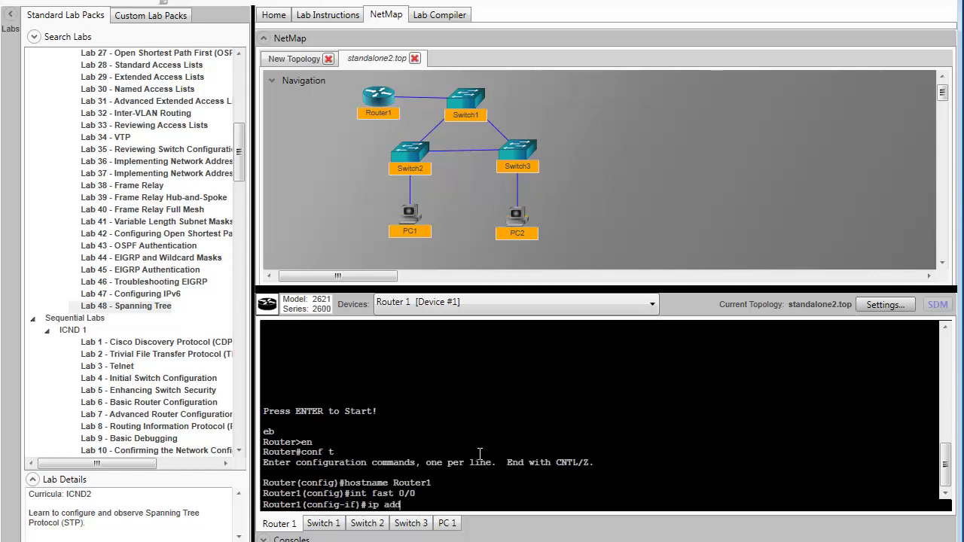
pyautogui.press('Return')
pyautogui.press('Up')
pyautogui.hotkey('ctrl', 'w')
pyautogui.hotkey('ctrl', 'w')
pyautogui.hotkey('ctrl', 'w')
pyautogui.hotkey('ctrl', 'w')
pyautogui.write('encap dot1q')
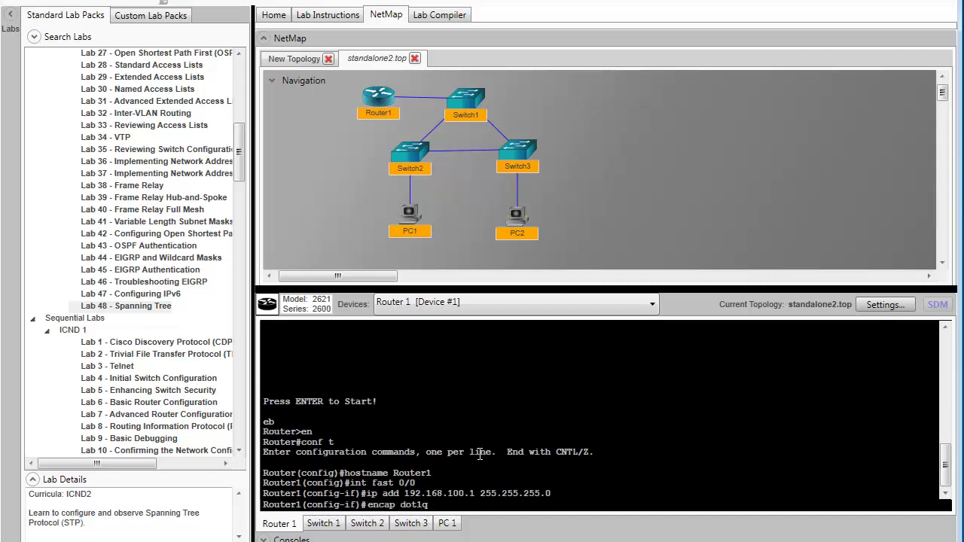
pyautogui.write(' 3')
pyautogui.press('Return')
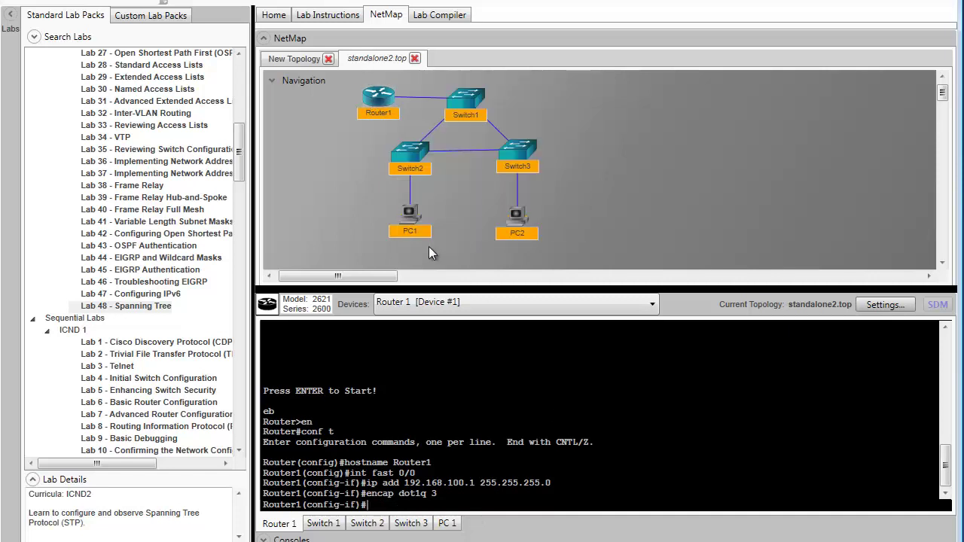
pyautogui.moveTo(516, 222)
# - Ping 192.168.100.101, which fails 0/5, then re-enter global configuration mode
pyautogui.write('end')
pyautogui.press('Return')
pyautogui.write('ping 192.168.100.10')
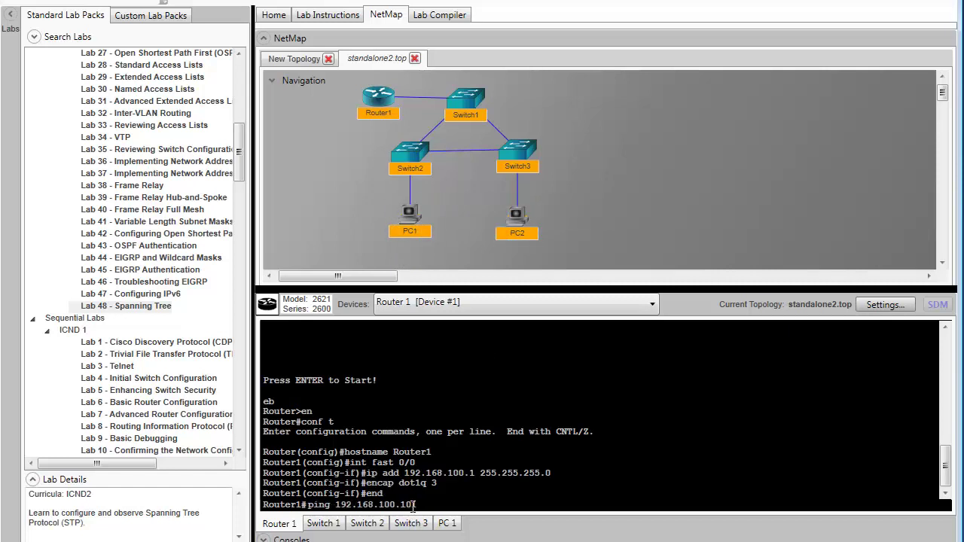
pyautogui.write('1')
pyautogui.press('Return')
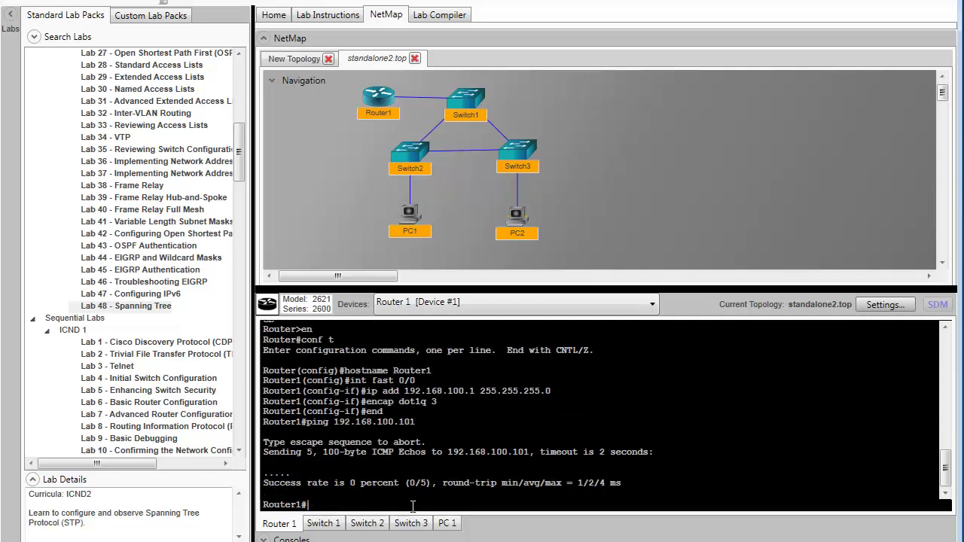
pyautogui.press('Return')
pyautogui.press('Return')
pyautogui.press('Return')
pyautogui.press('Return')
pyautogui.press('Return')
pyautogui.press('Return')
pyautogui.press('Return')
pyautogui.press('Return')
pyautogui.press('Return')
pyautogui.press('Return')
pyautogui.press('Return')
pyautogui.press('Return')
pyautogui.press('Return')
pyautogui.press('Return')
pyautogui.press('Return')
pyautogui.press('Return')
pyautogui.press('Return')
pyautogui.press('Return')
pyautogui.write('conf t')
pyautogui.press('Return')
# - Reapply 192.168.100.1/24 and dot1q 3 on Fa0/0 and enable it with no shutdown
pyautogui.write('int fast 0/0')
pyautogui.press('Return')
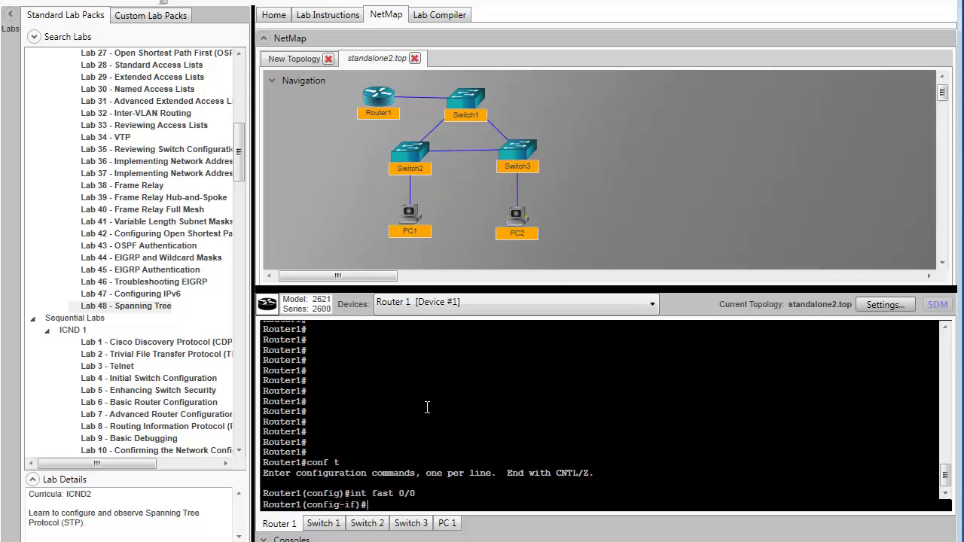
pyautogui.write('ip add 192.168.100.1 255.255.255.0')
pyautogui.press('Return')
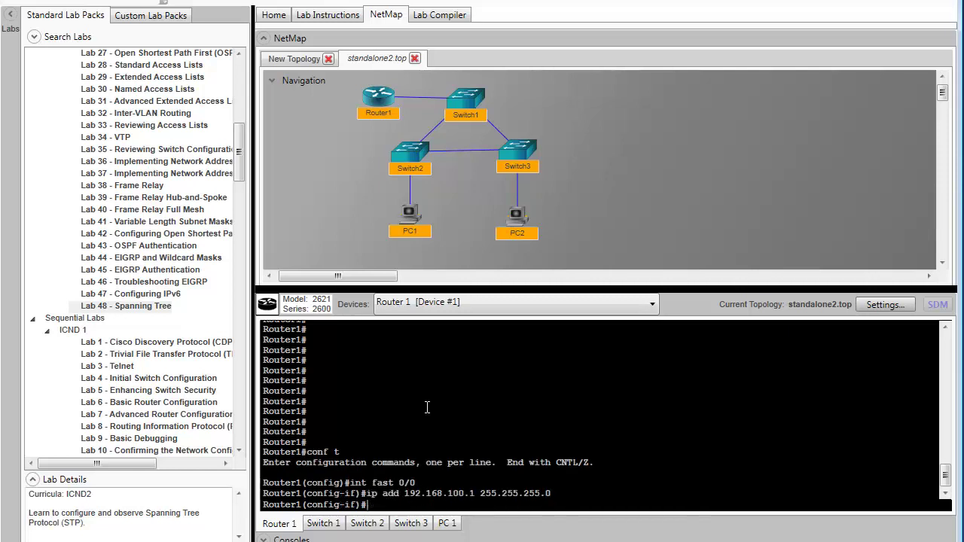
pyautogui.write('encap dot1q 3')
pyautogui.press('Return')
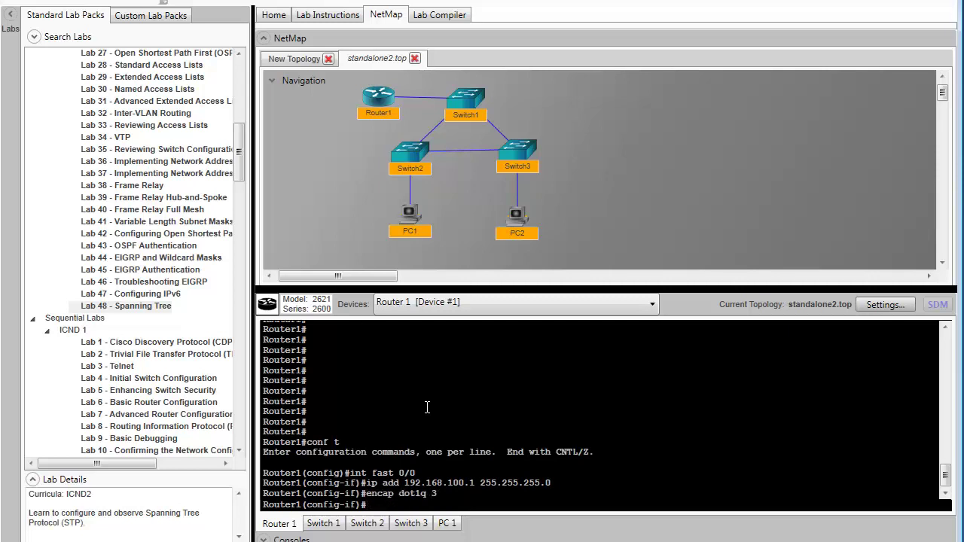
pyautogui.write('no shut')
pyautogui.press('Return')
pyautogui.write('end')
pyautogui.press('Return')
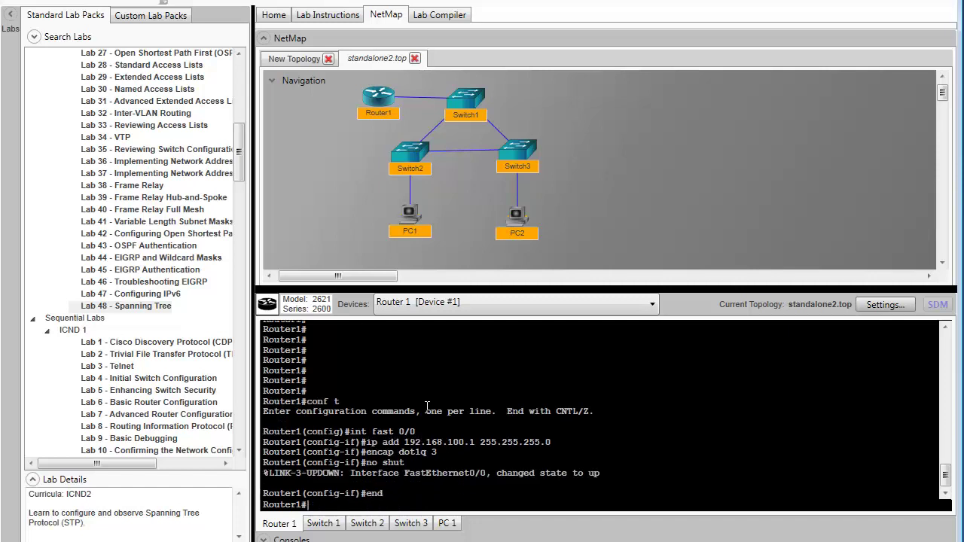
pyautogui.press('Return')
pyautogui.press('Return')
pyautogui.press('Return')
pyautogui.press('Return')
pyautogui.write('ping')
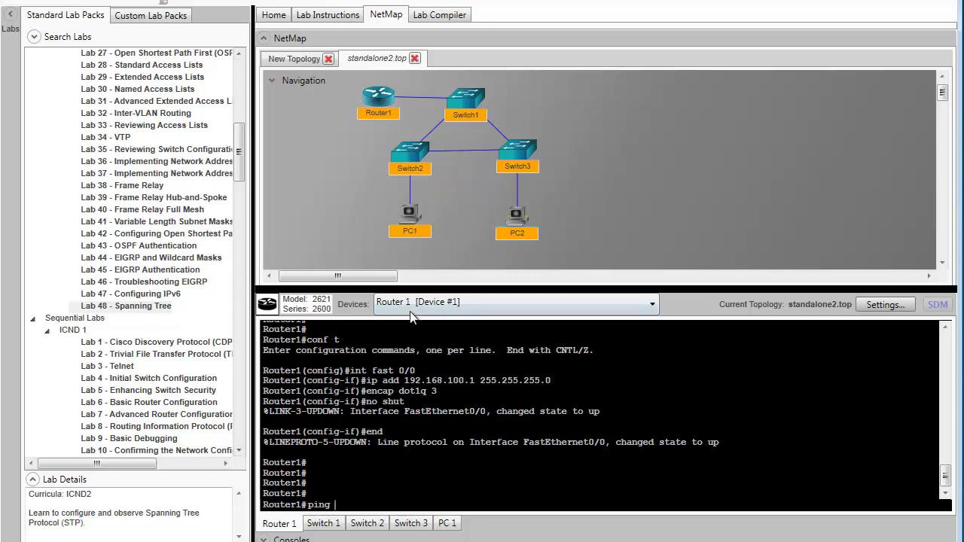
# - Ping 192.168.100.101 twice and 192.168.100.102 once, all succeeding 5/5
pyautogui.write('192.168.100.101')
pyautogui.press('Return')
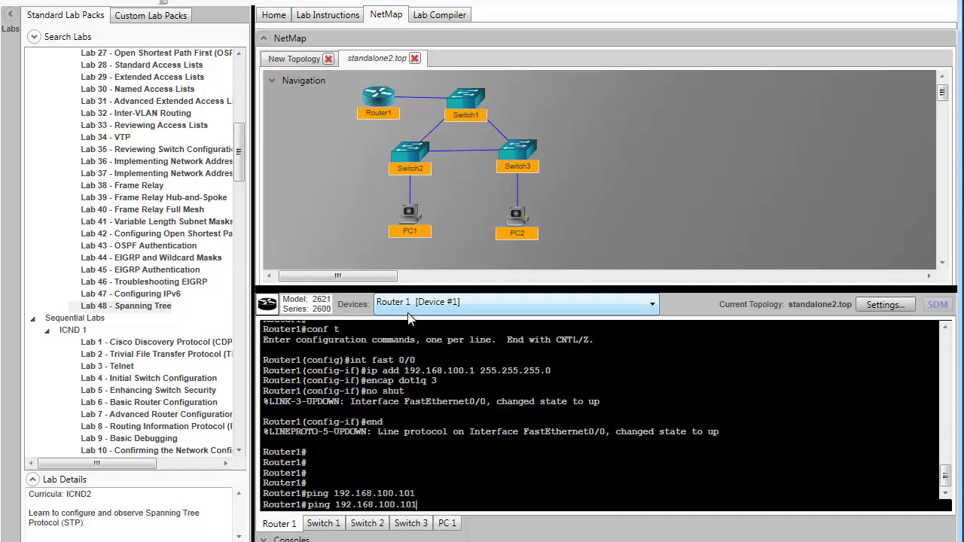
pyautogui.press('Up')
pyautogui.press('Return')
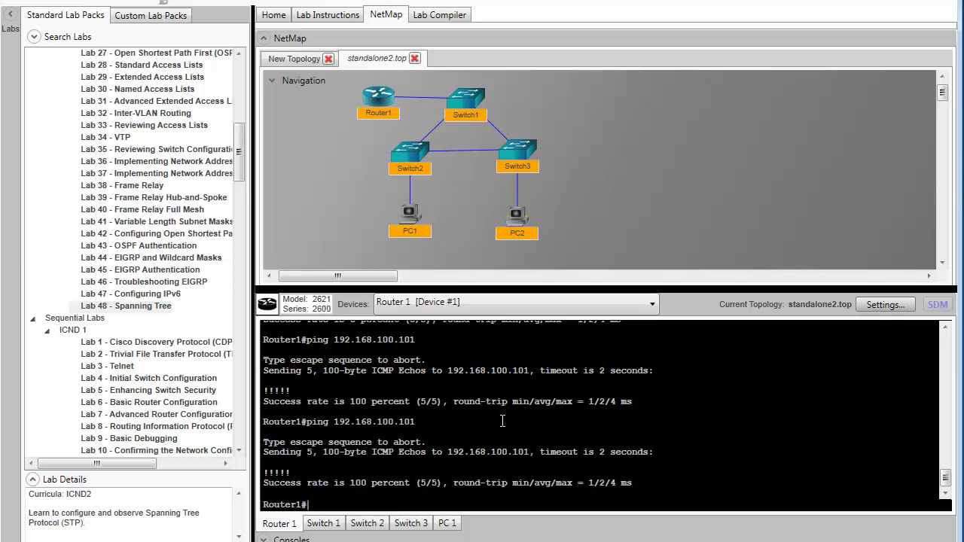
pyautogui.write('ping 192.168.100.10')
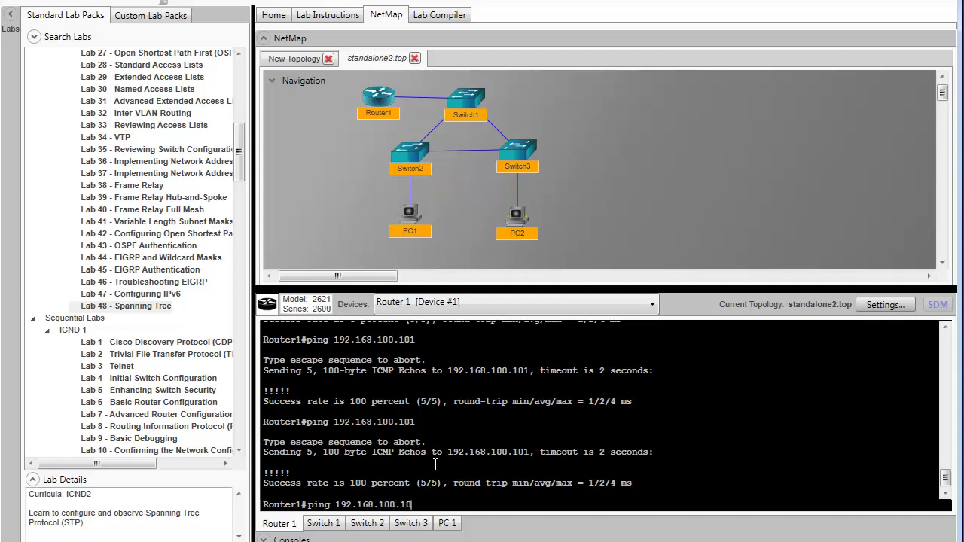
pyautogui.write('2')
pyautogui.press('Return')
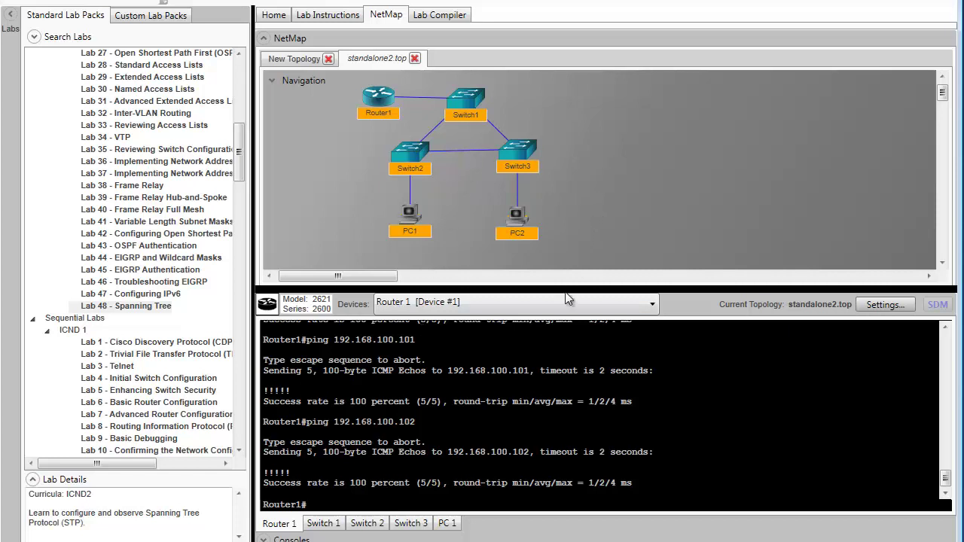
# - Switch to the Switch 3 console tab
pyautogui.click(411, 522)
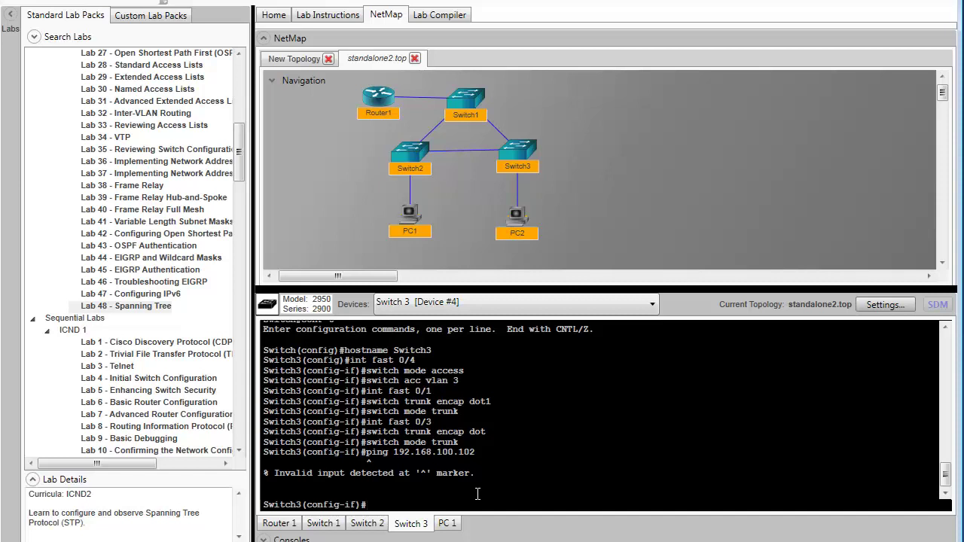
# - Exit interface and global configuration, then re-enter Switch3(config)# with 'conf t'
pyautogui.write('exit')
pyautogui.press('Return')
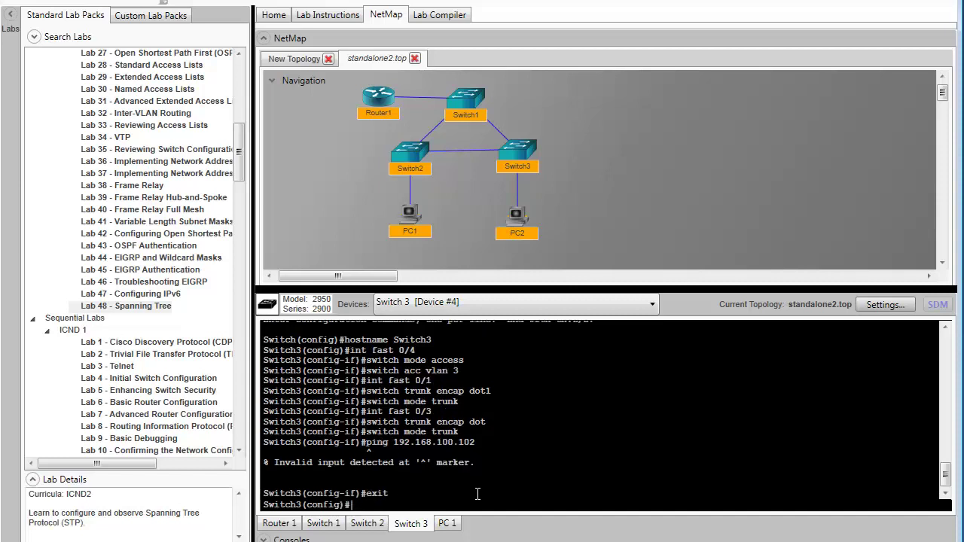
pyautogui.write('exit')
pyautogui.press('Return')
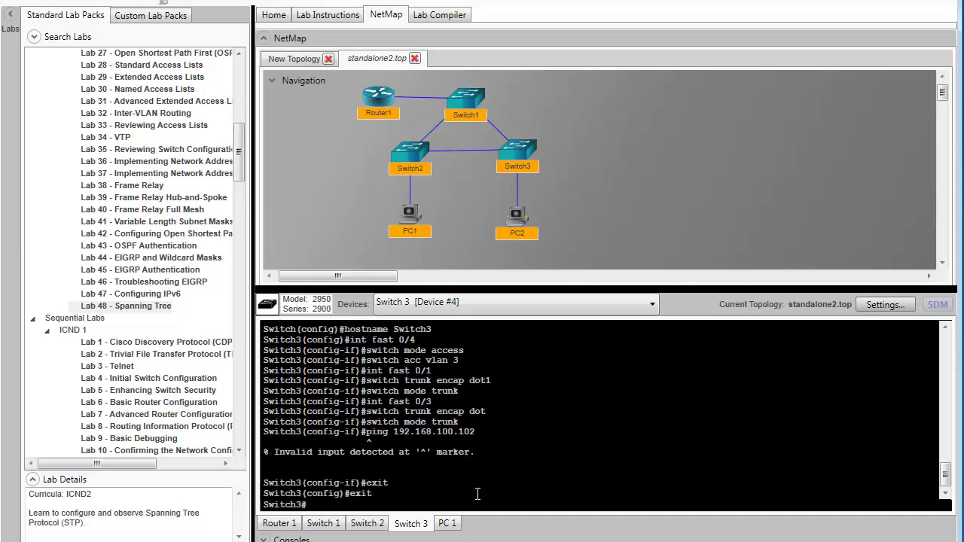
pyautogui.write('conf t')
pyautogui.press('Return')
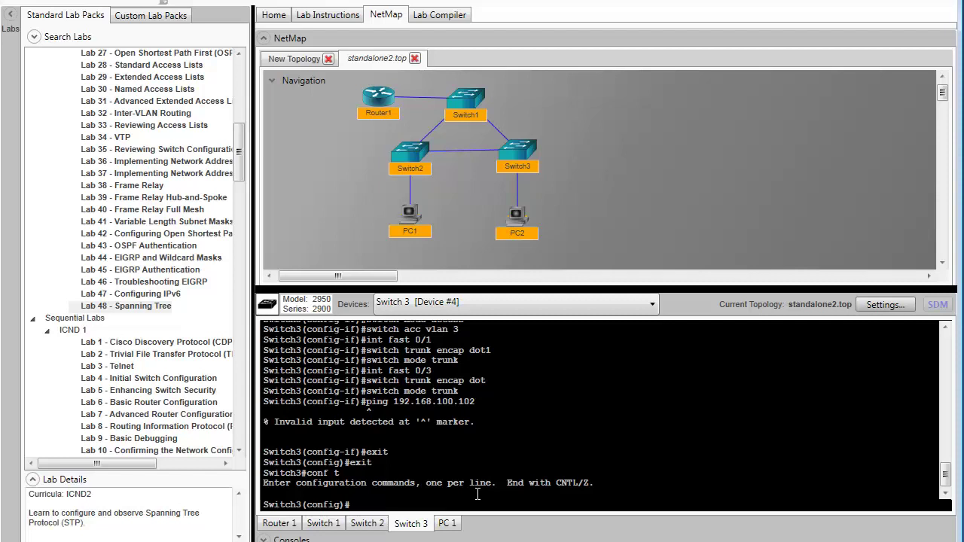
# - Apply 'span vlan 3 prio 0' on Switch3, then exit back to the Switch3# prompt
pyautogui.write('span vlan 3 prio 0')
pyautogui.press('Return')
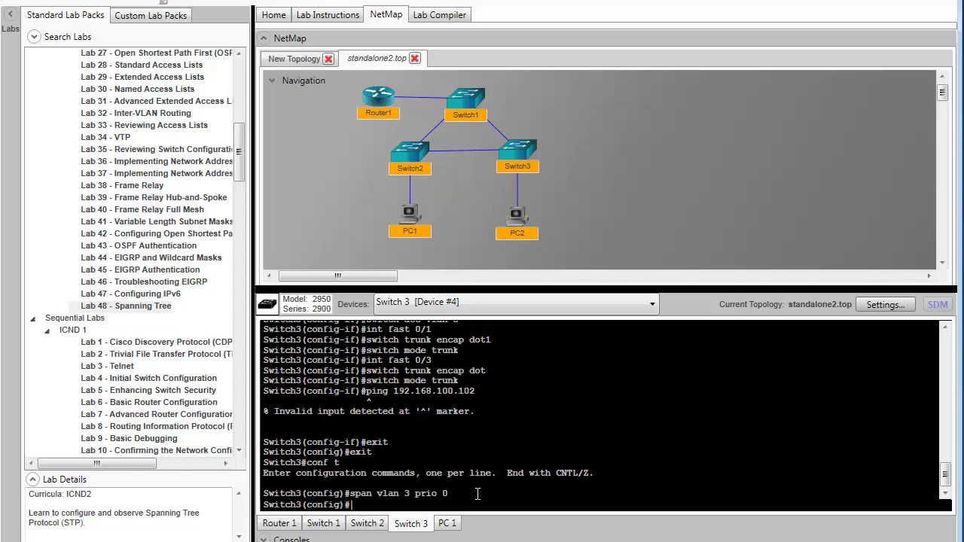
pyautogui.write('exit')
pyautogui.press('Return')
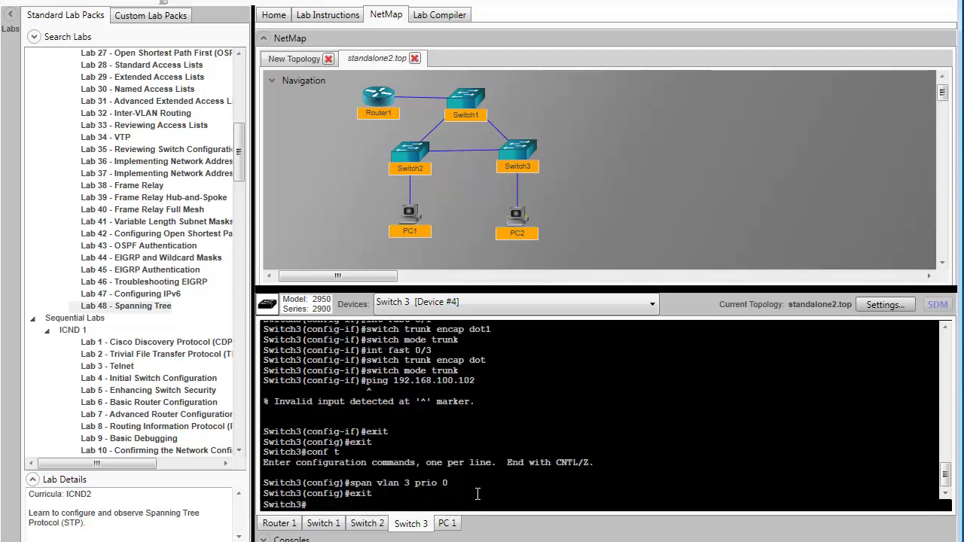
# - Run 'show span vlan 3' on Switch3 and highlight the VLAN0003 heading, pvst protocol and root priority 0
pyautogui.write('show spa')
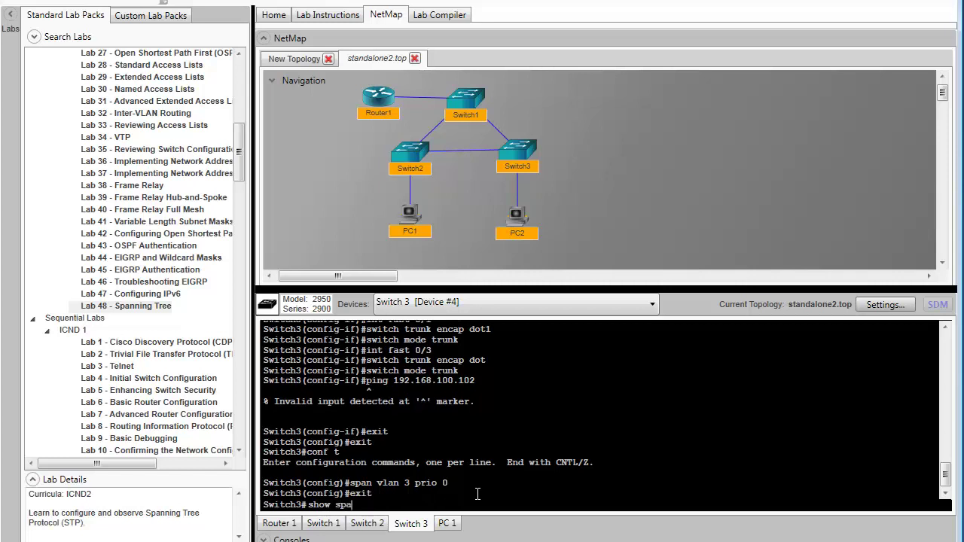
pyautogui.write('n vlan 3')
pyautogui.press('Return')
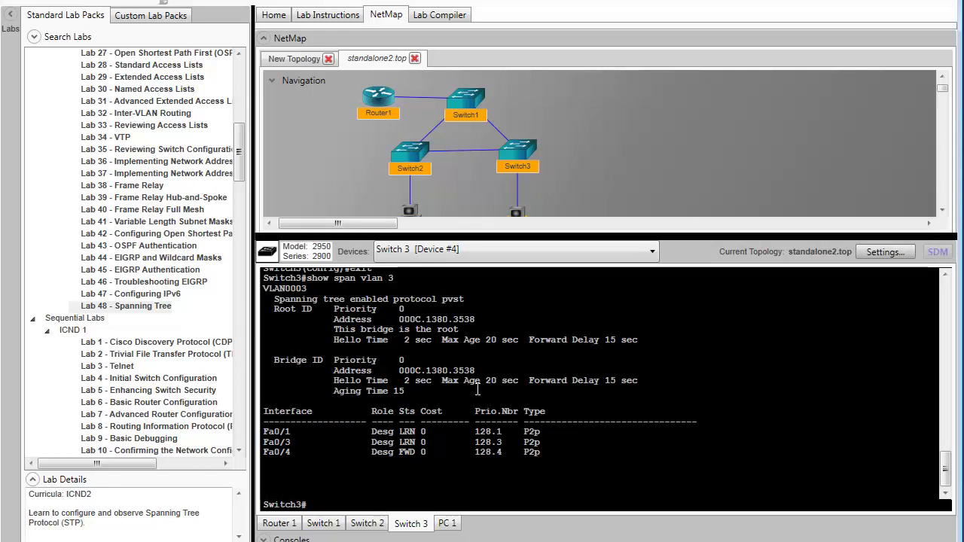
pyautogui.doubleClick(285, 289)
pyautogui.doubleClick(445, 299)
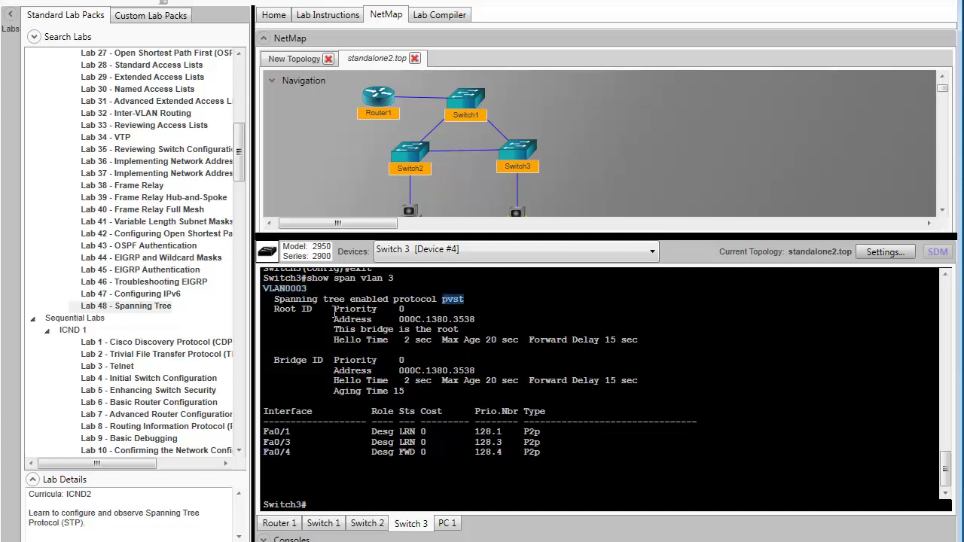
pyautogui.moveTo(331, 308); pyautogui.dragTo(406, 310)
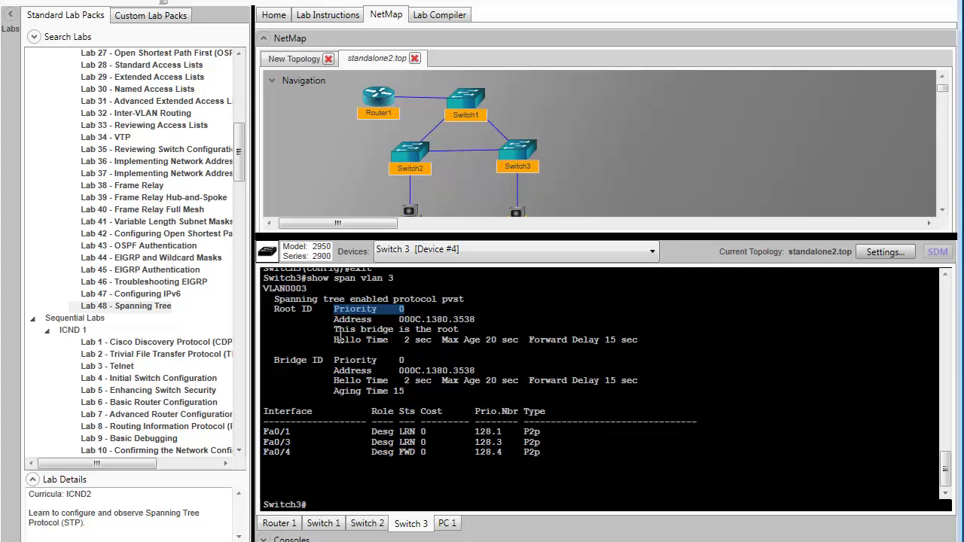
# - Highlight the 'this bridge is the root' line, the Root ID and Bridge ID blocks, and Fa0/1's LRN state
pyautogui.moveTo(333, 332); pyautogui.dragTo(458, 330)
pyautogui.click(275, 311)
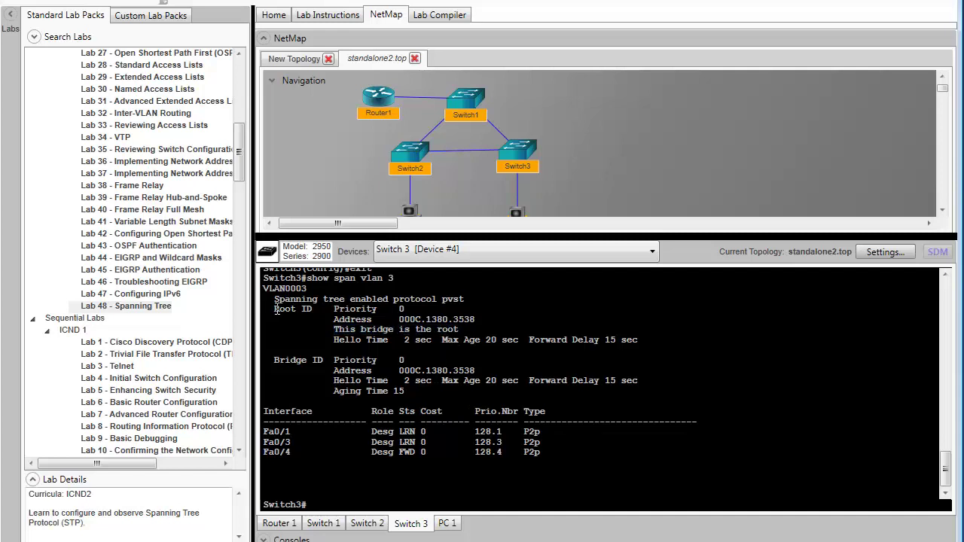
pyautogui.moveTo(275, 311); pyautogui.dragTo(638, 342)
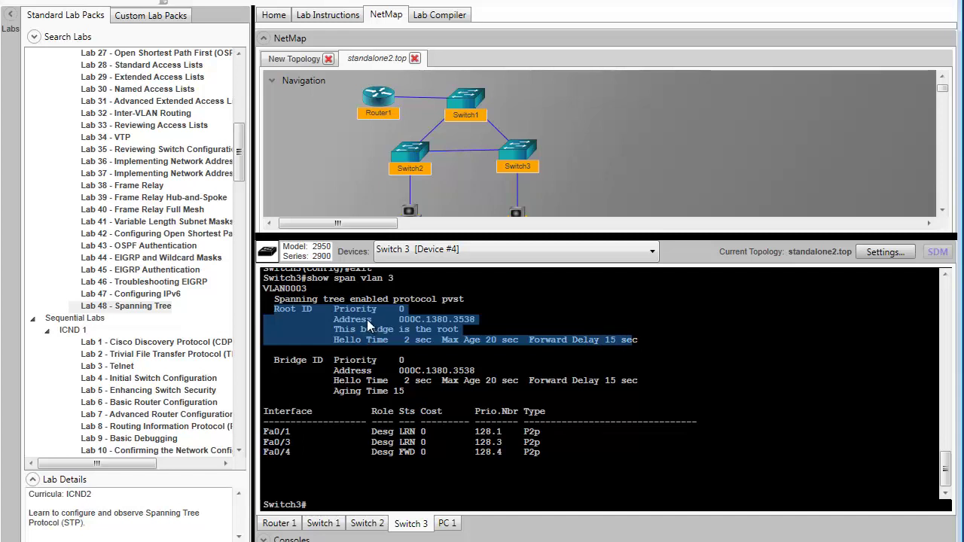
pyautogui.click(284, 360)
pyautogui.moveTo(274, 359); pyautogui.dragTo(482, 390)
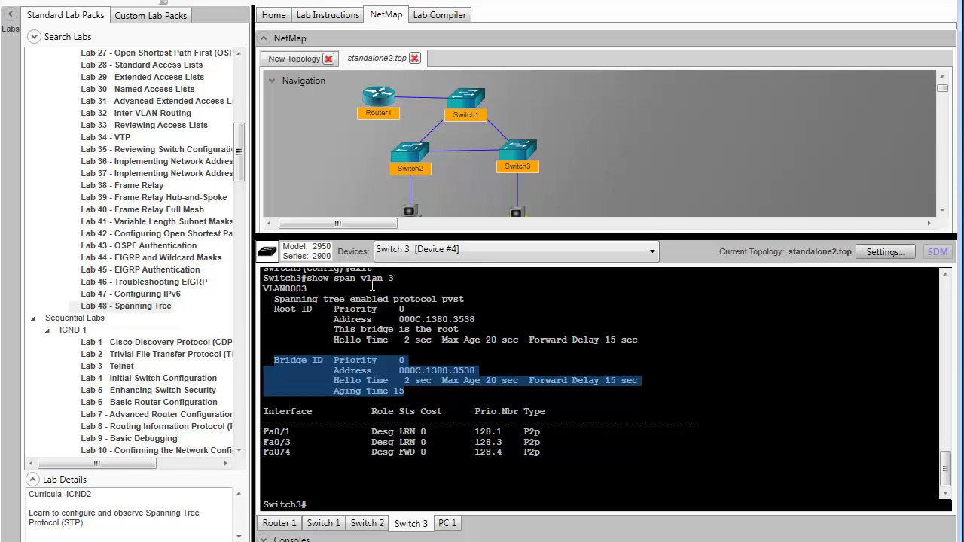
pyautogui.doubleClick(407, 432)
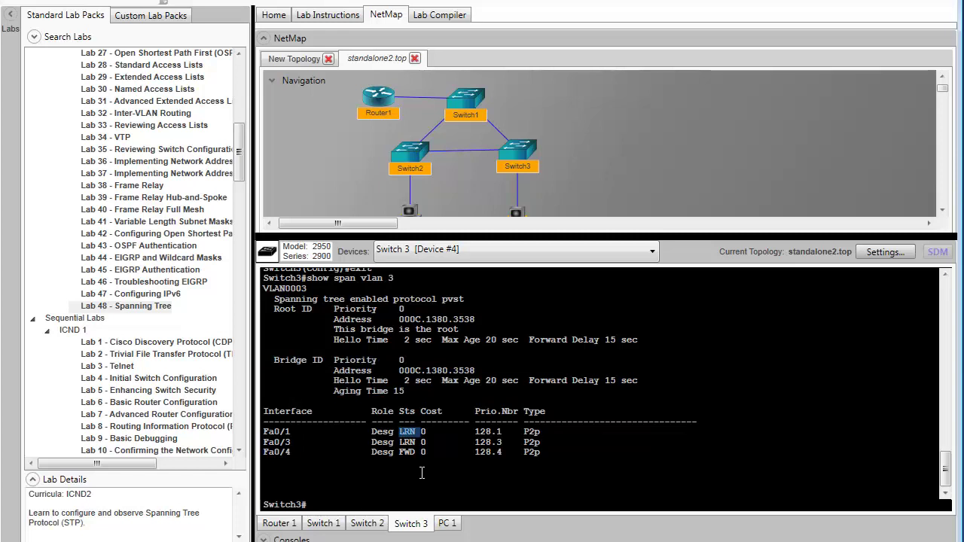
pyautogui.click(354, 502)
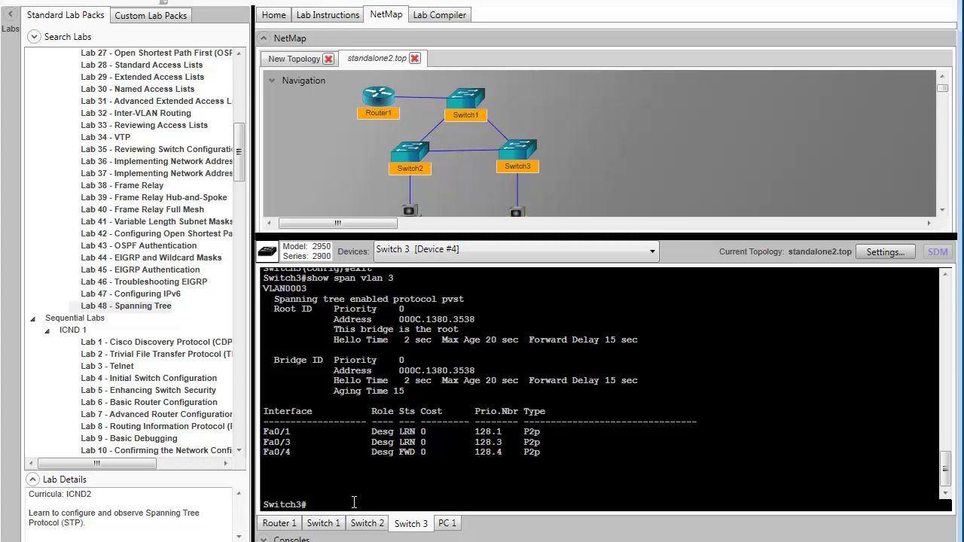
# - Rerun 'show span vlan 3' and highlight the bridge and root addresses, both 000C.1380.3538
pyautogui.press('Up')
pyautogui.press('Return')
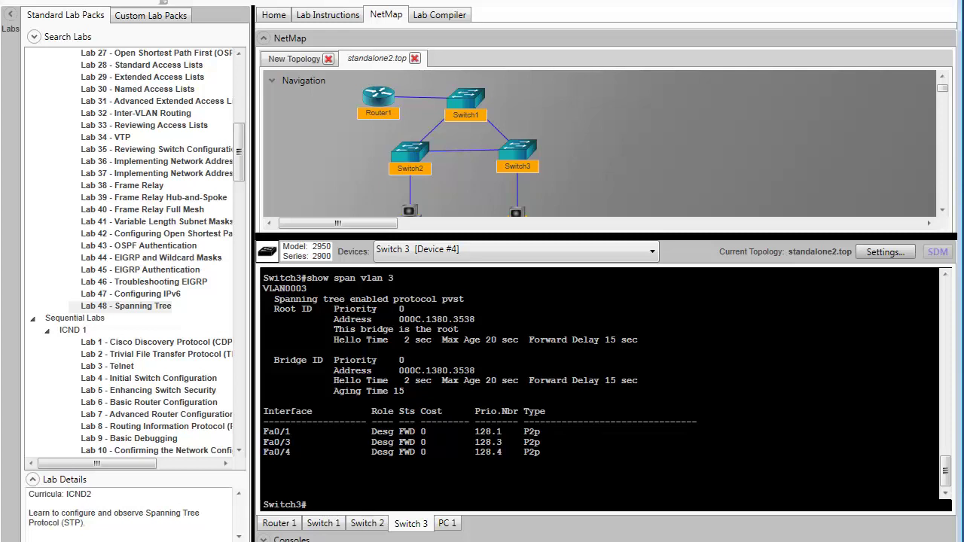
pyautogui.moveTo(477, 370); pyautogui.dragTo(397, 371)
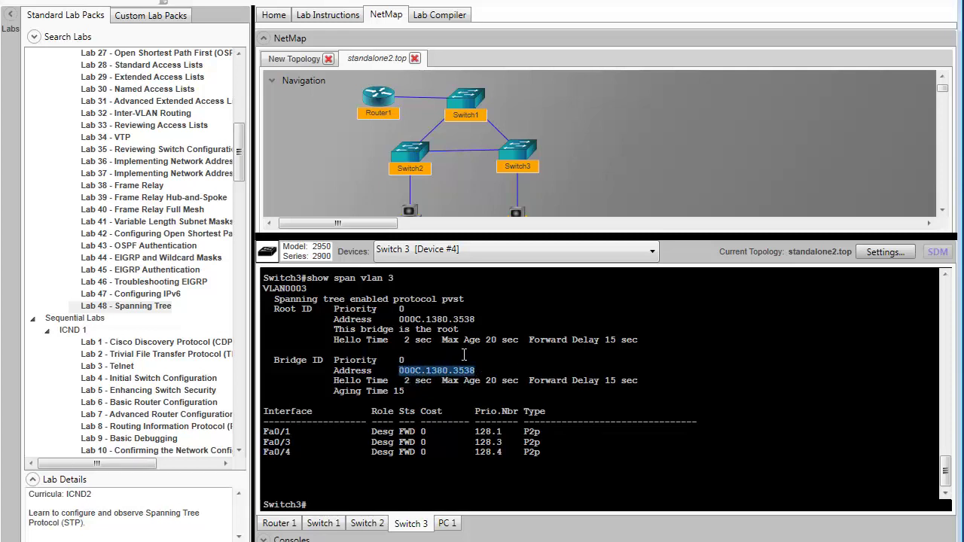
pyautogui.moveTo(476, 319); pyautogui.dragTo(399, 319)
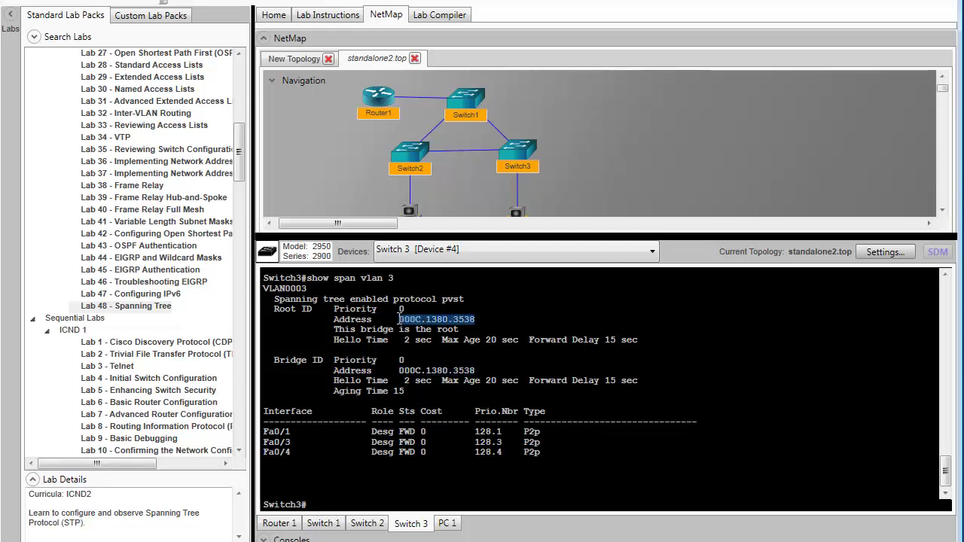
pyautogui.click(465, 365)
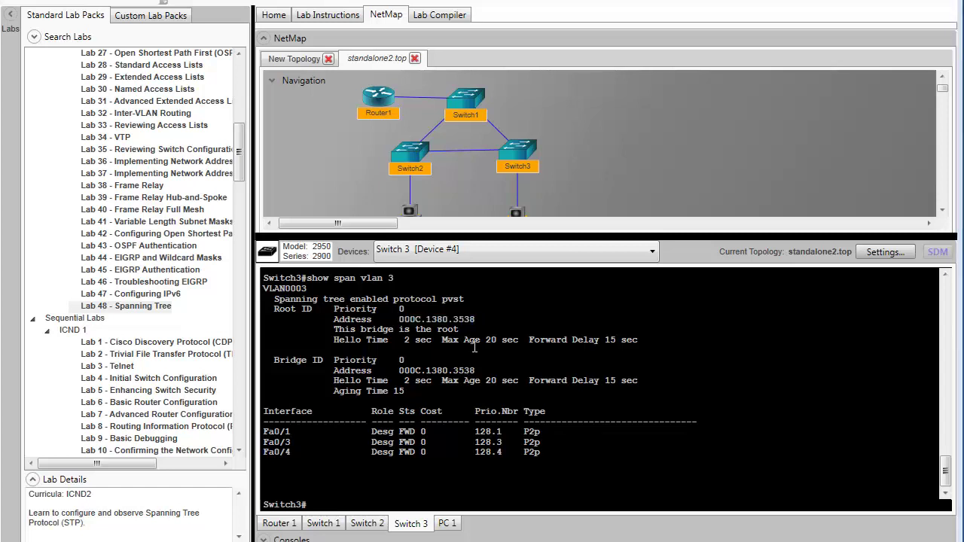
# - Select Switch 2 from the Devices list and run 'show span vlan 3' there
pyautogui.click(484, 251)
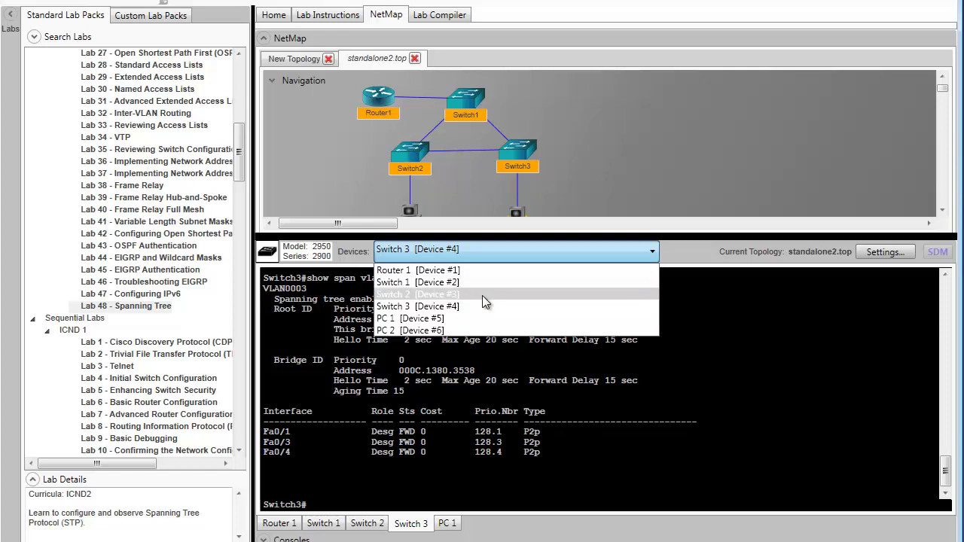
pyautogui.click(482, 296)
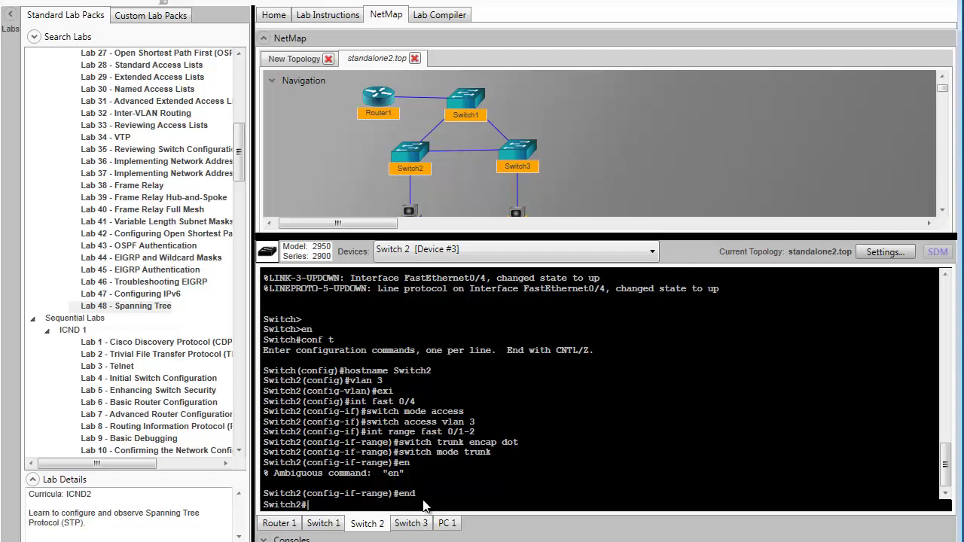
pyautogui.write('show span vlan 3')
pyautogui.press('Return')
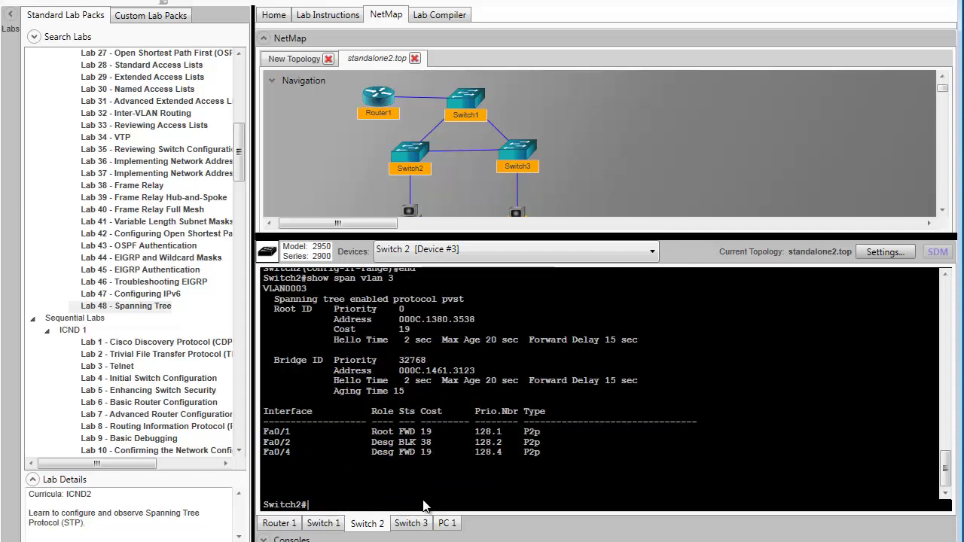
# - Compare with Switch3's output, then highlight Switch2's root priority, root address and own priority 32768
pyautogui.click(411, 523)
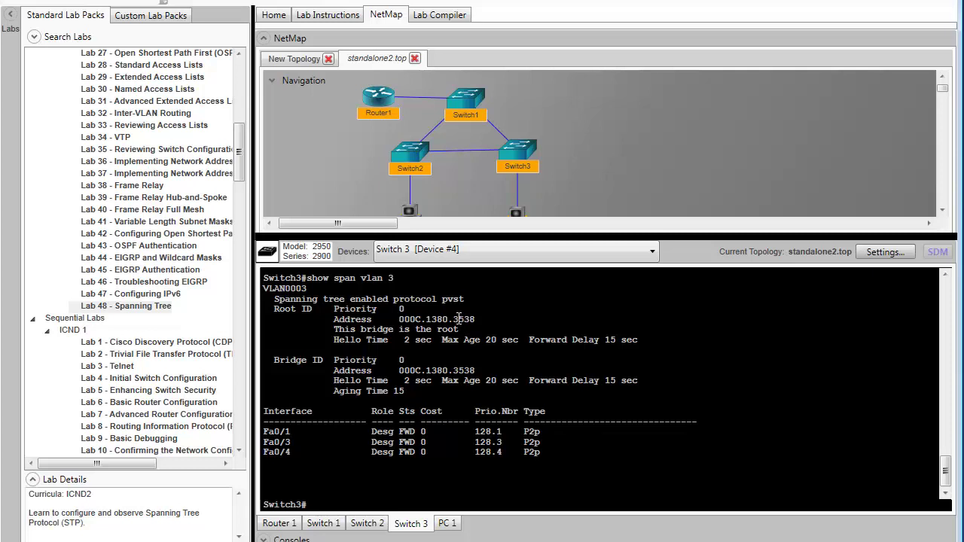
pyautogui.click(367, 523)
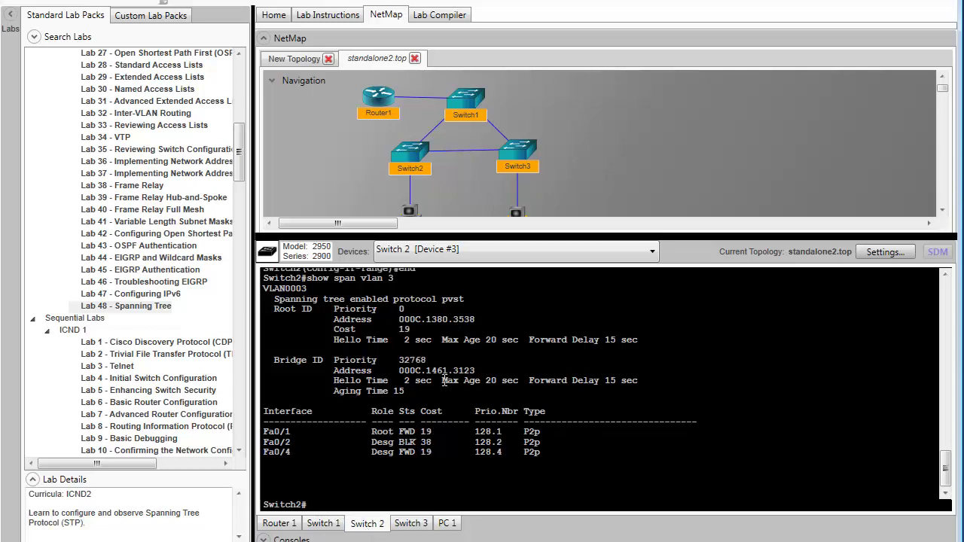
pyautogui.moveTo(336, 310); pyautogui.dragTo(476, 319)
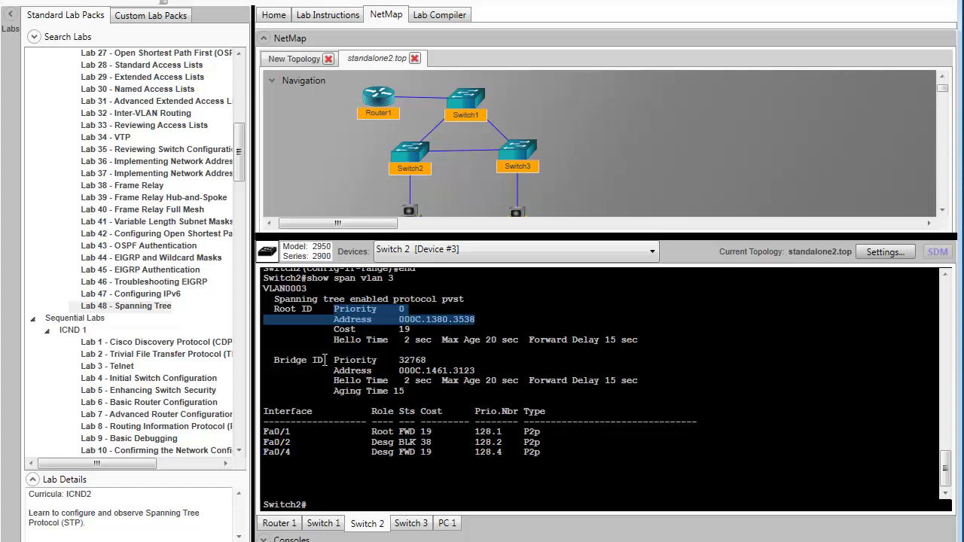
pyautogui.moveTo(335, 361); pyautogui.dragTo(398, 361)
pyautogui.click(427, 361)
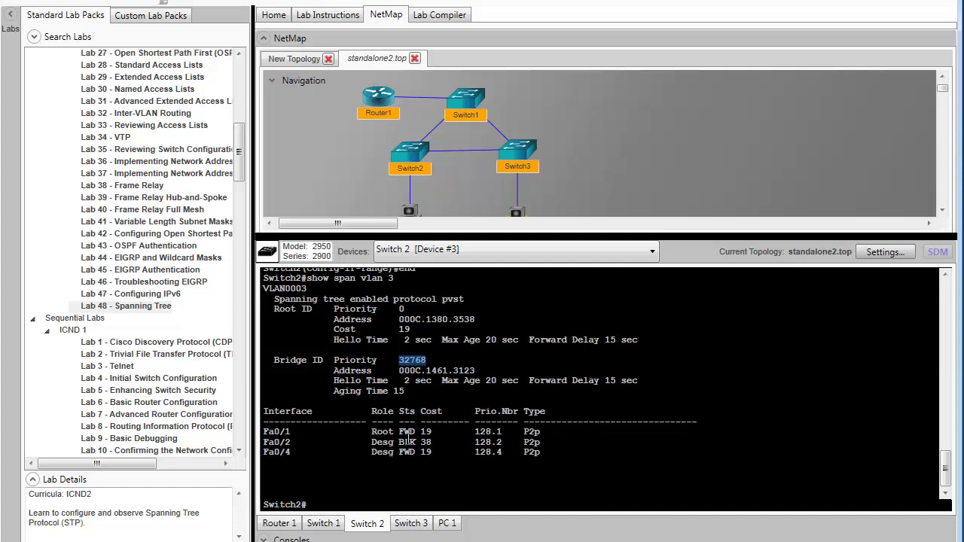
pyautogui.doubleClick(406, 431)
pyautogui.moveTo(398, 442); pyautogui.dragTo(410, 445)
pyautogui.moveTo(404, 142)
pyautogui.click(429, 444)
pyautogui.doubleClick(427, 443)
pyautogui.doubleClick(426, 431)
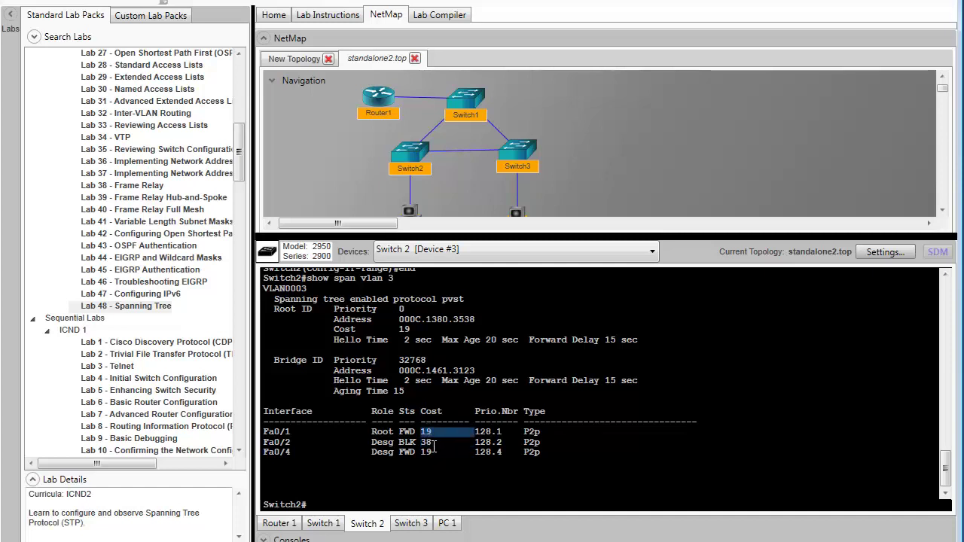
pyautogui.moveTo(399, 167)
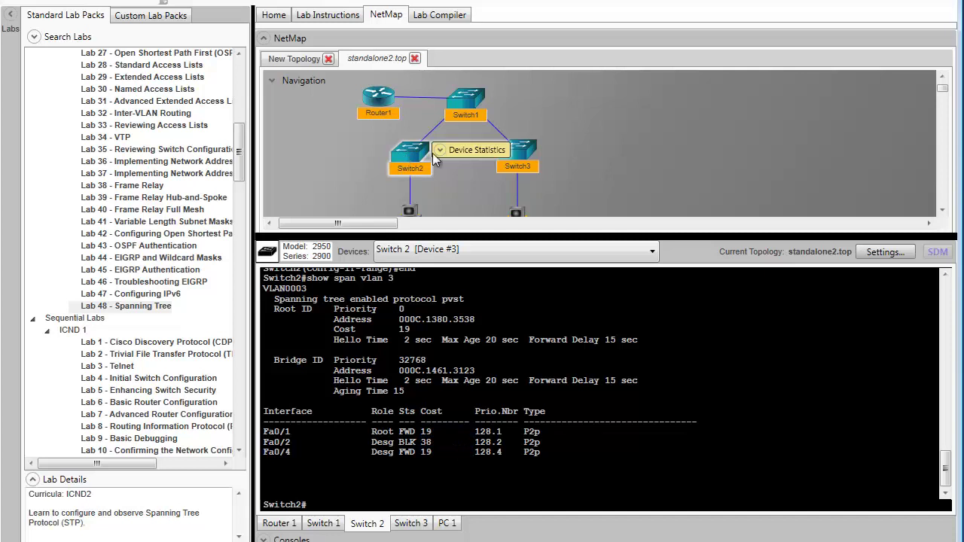
pyautogui.moveTo(529, 151)
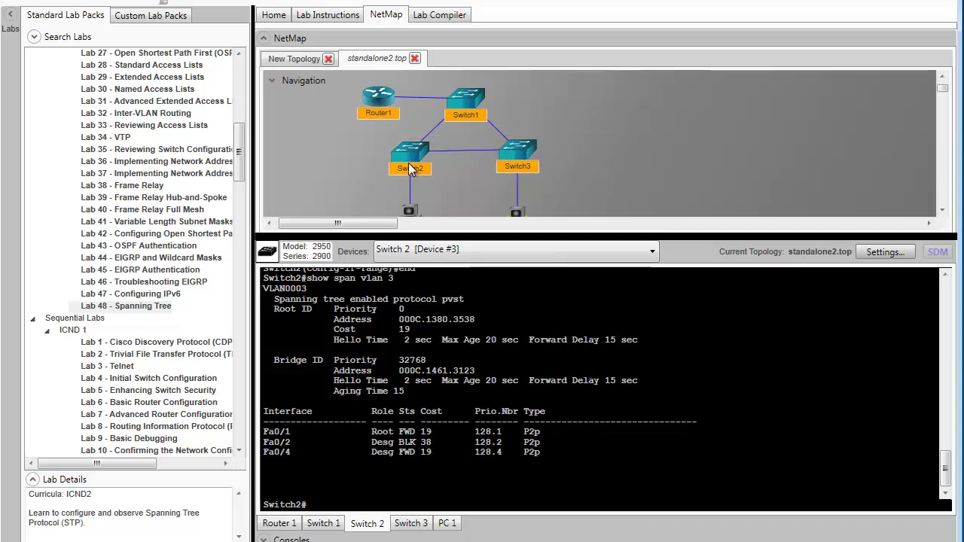
pyautogui.moveTo(458, 111)
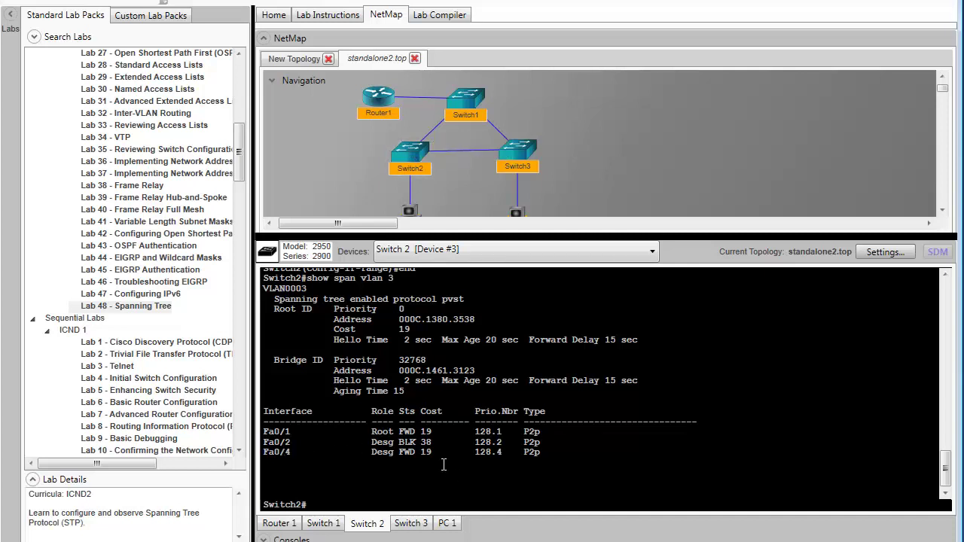
pyautogui.moveTo(422, 431); pyautogui.dragTo(475, 431)
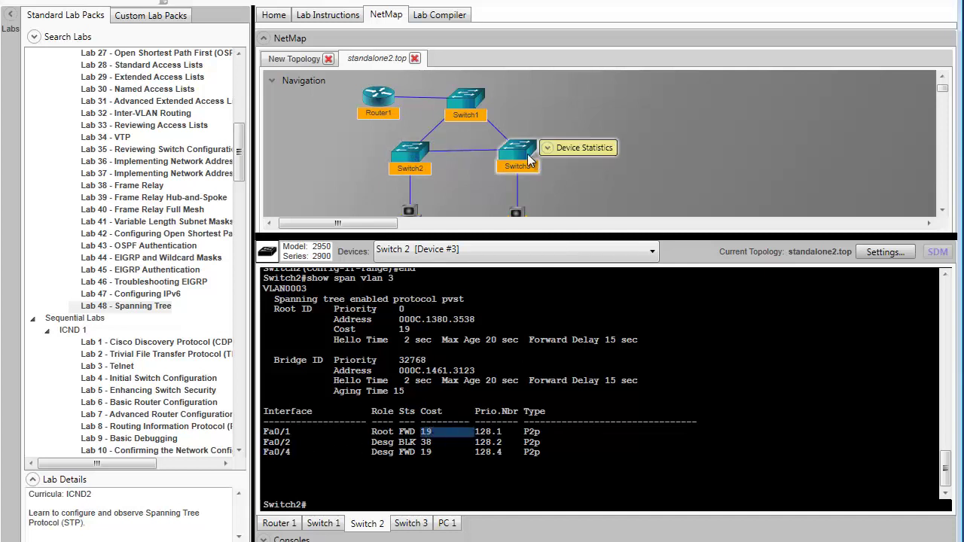